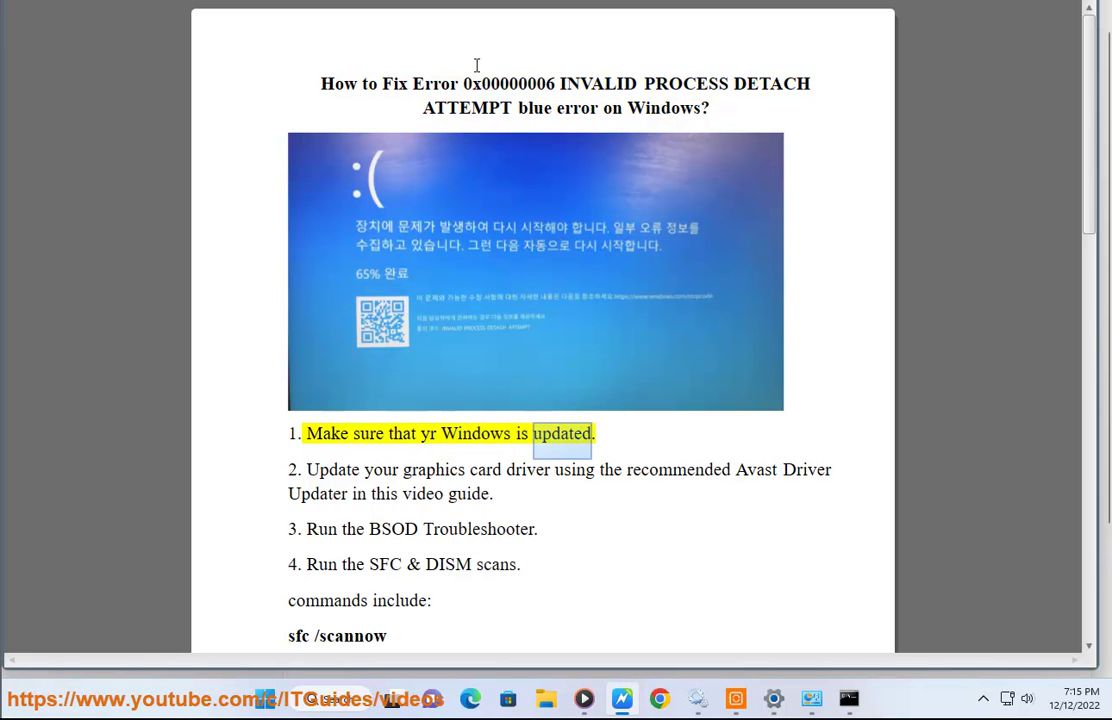
Start a Windows Update check from Settings and return to the 0x6 fix guide
{"action": "left_click", "coordinate": [318, 702]}
{"action": "left_click", "coordinate": [266, 700]}
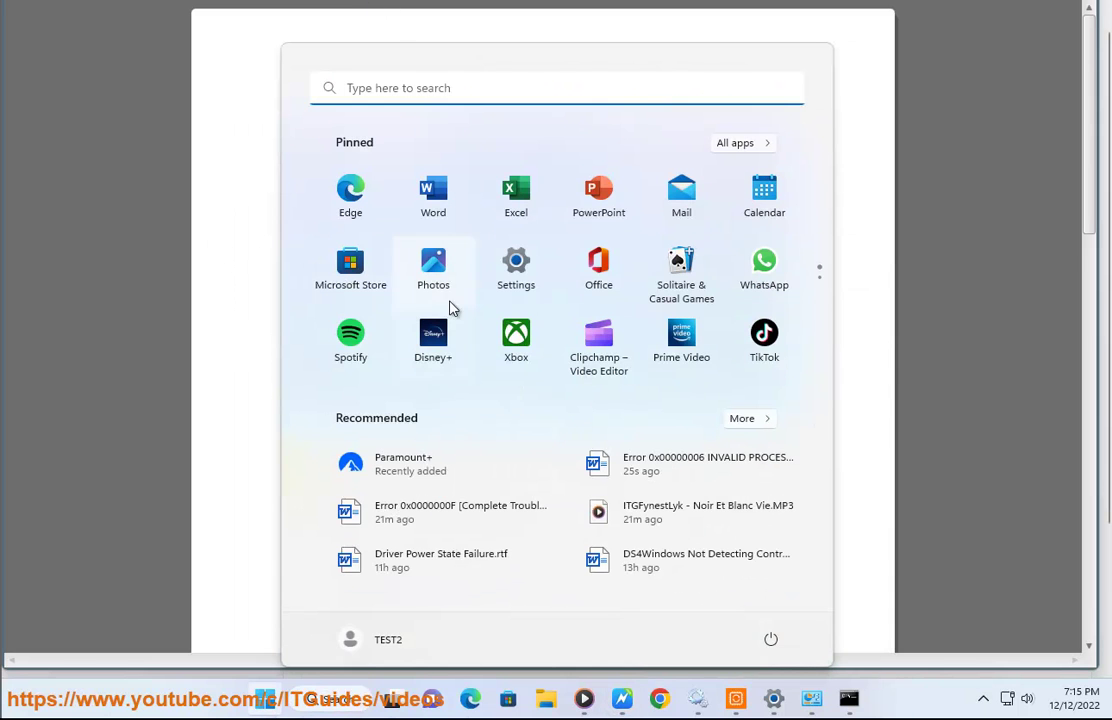
{"action": "left_click", "coordinate": [783, 705]}
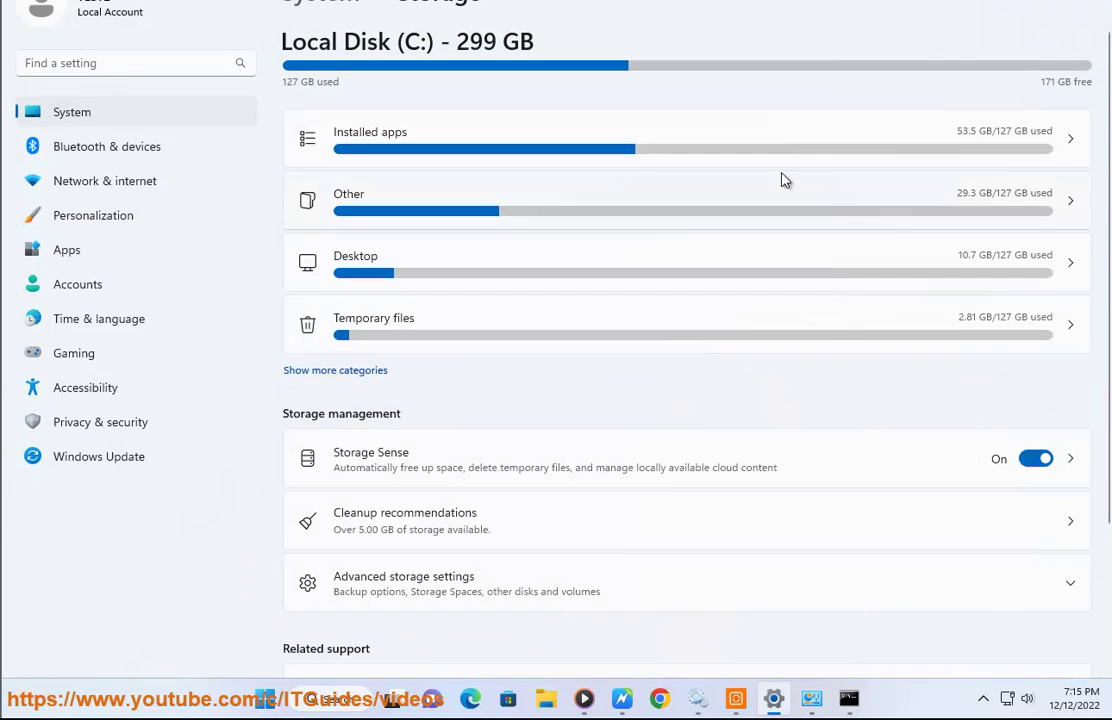
{"action": "left_click", "coordinate": [156, 457]}
{"action": "left_click", "coordinate": [1042, 78]}
{"action": "left_click", "coordinate": [628, 692]}
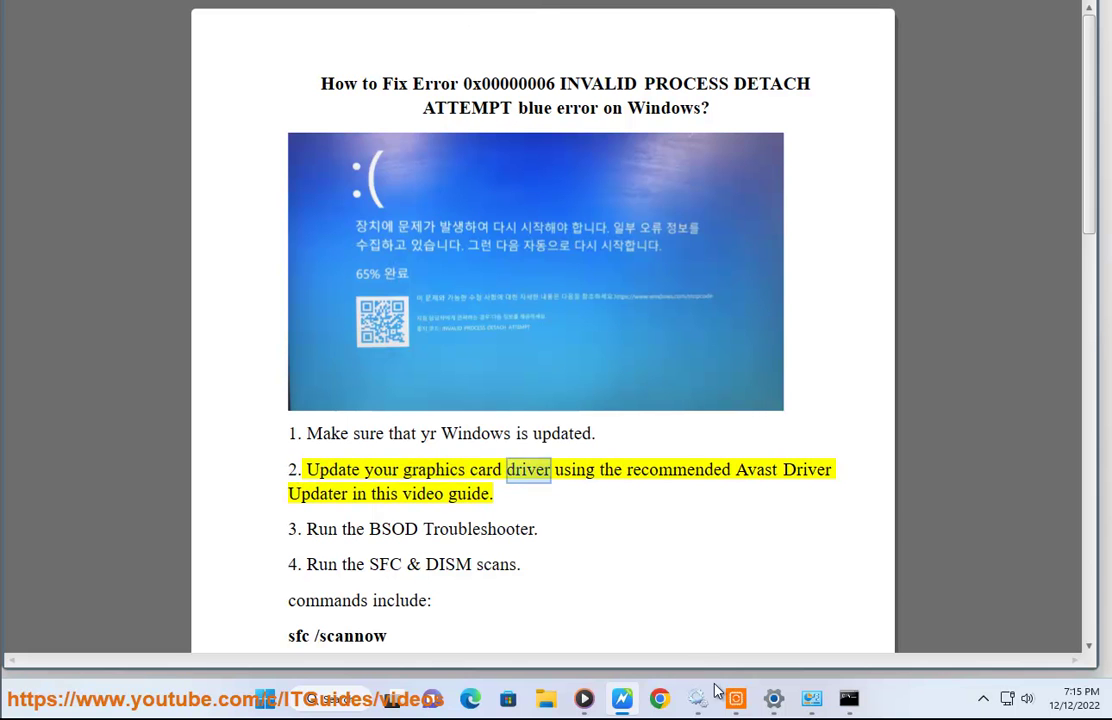
Start a fresh driver scan in Avast Driver Updater from its Home page
{"action": "key", "text": "alt+Tab"}
{"action": "left_click", "coordinate": [137, 100]}
{"action": "left_click", "coordinate": [390, 385]}
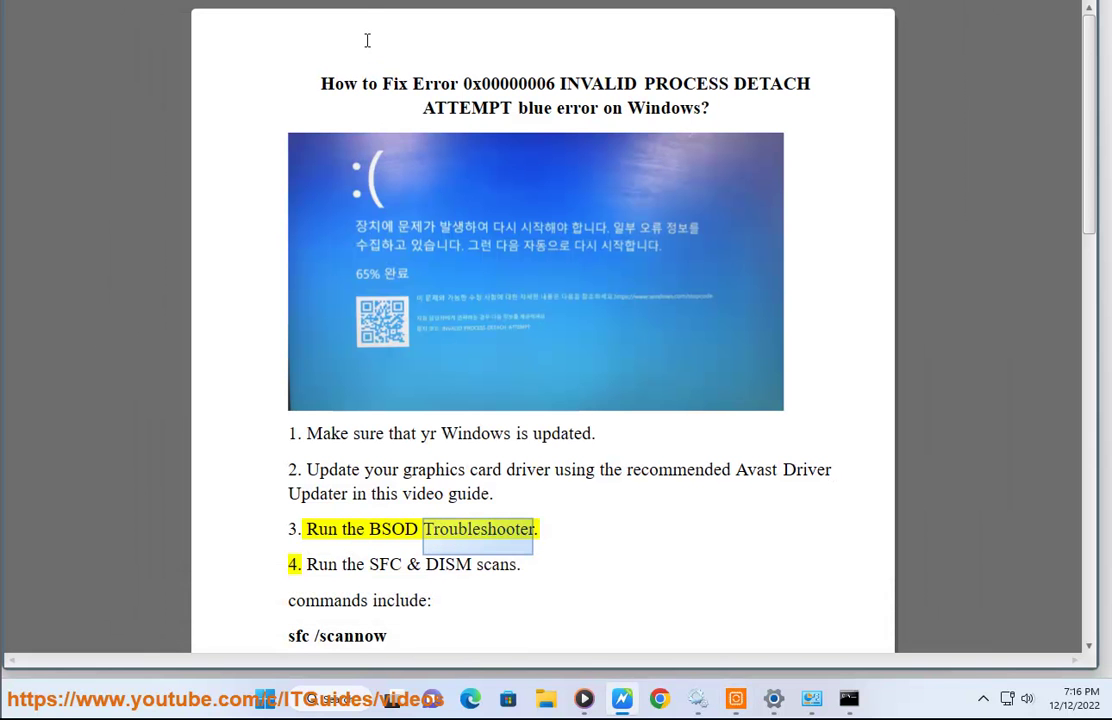
Copy 'BSOD Troubleshooter' from step 3 and search Chrome for 'MS BSOD Troubleshooter'
{"action": "left_click_drag", "start_coordinate": [527, 528], "coordinate": [376, 528]}
{"action": "key", "text": "ctrl+c"}
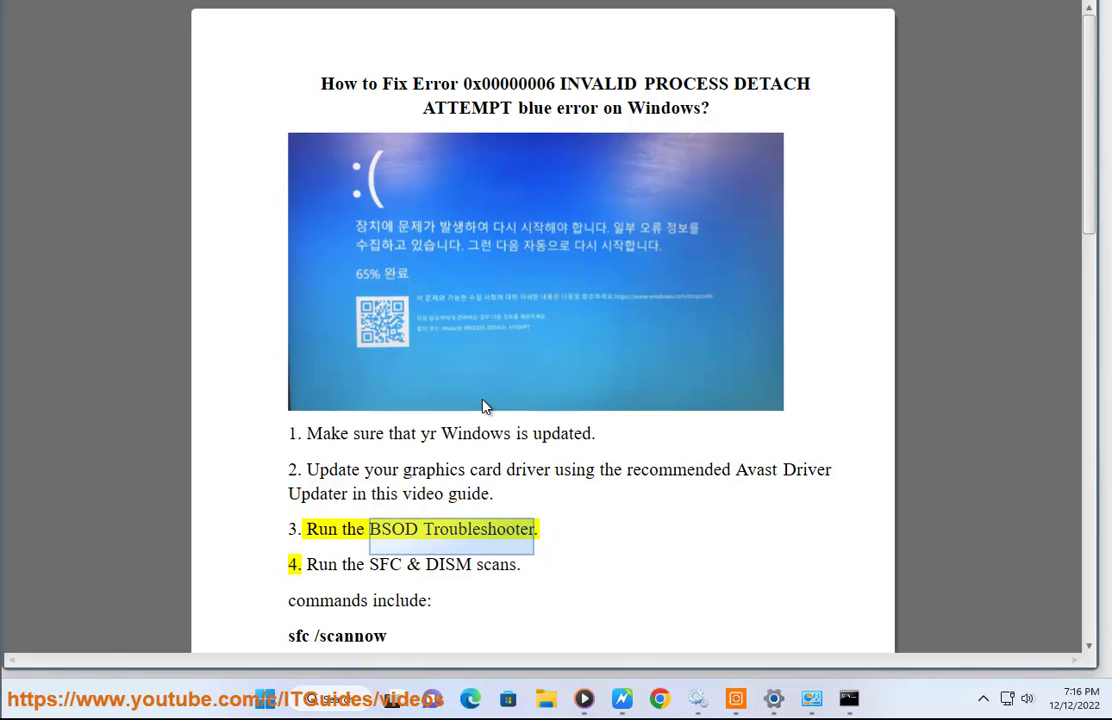
{"action": "left_click", "coordinate": [659, 698]}
{"action": "type", "text": "MS"}
{"action": "key", "text": "ctrl+v"}
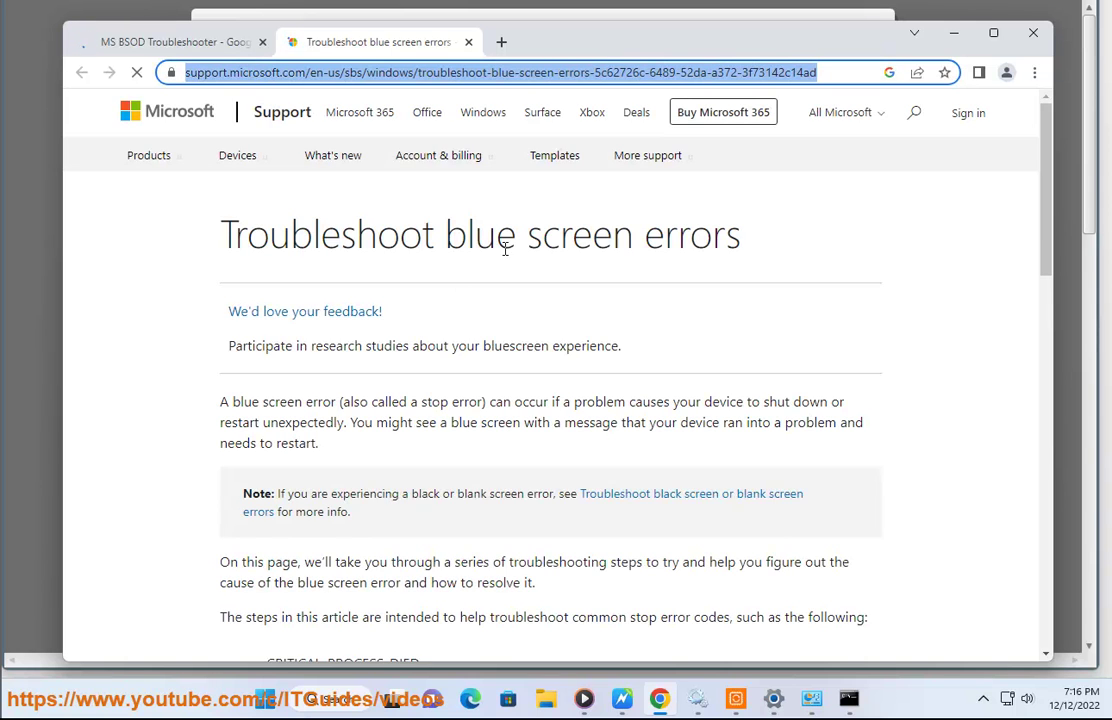
On Microsoft's blue screen troubleshooter page, answer that the error occurs 'While using my device'
{"action": "scroll", "coordinate": [554, 249], "scroll_direction": "down", "scroll_amount": 7}
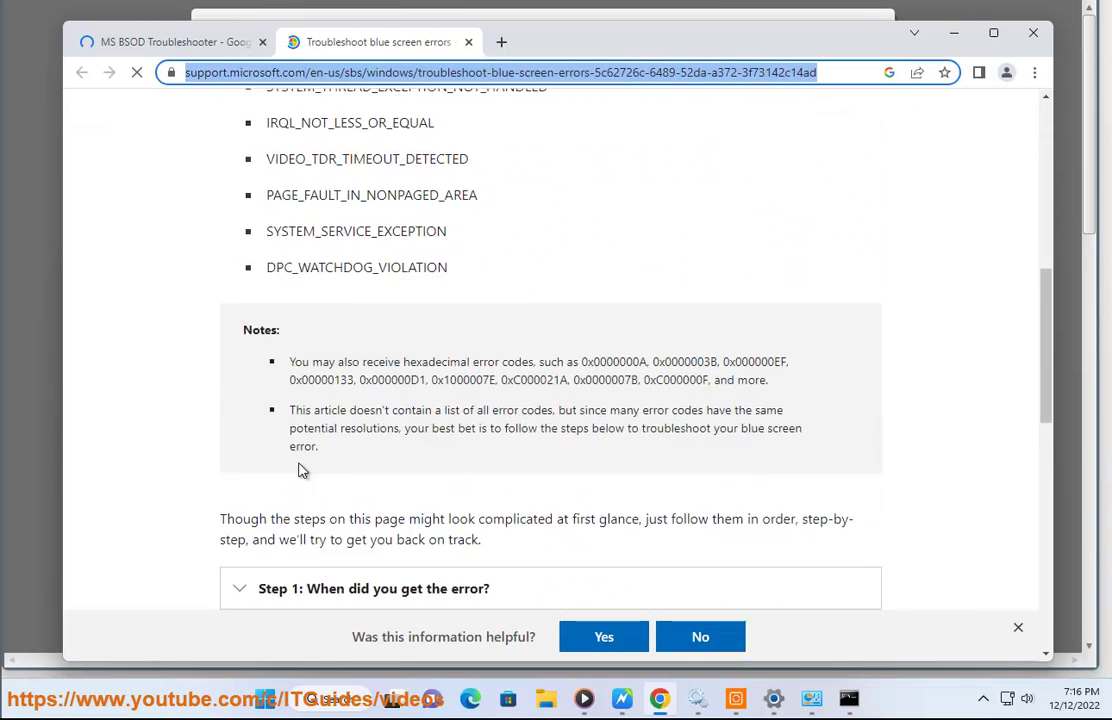
{"action": "scroll", "coordinate": [305, 467], "scroll_direction": "down", "scroll_amount": 1}
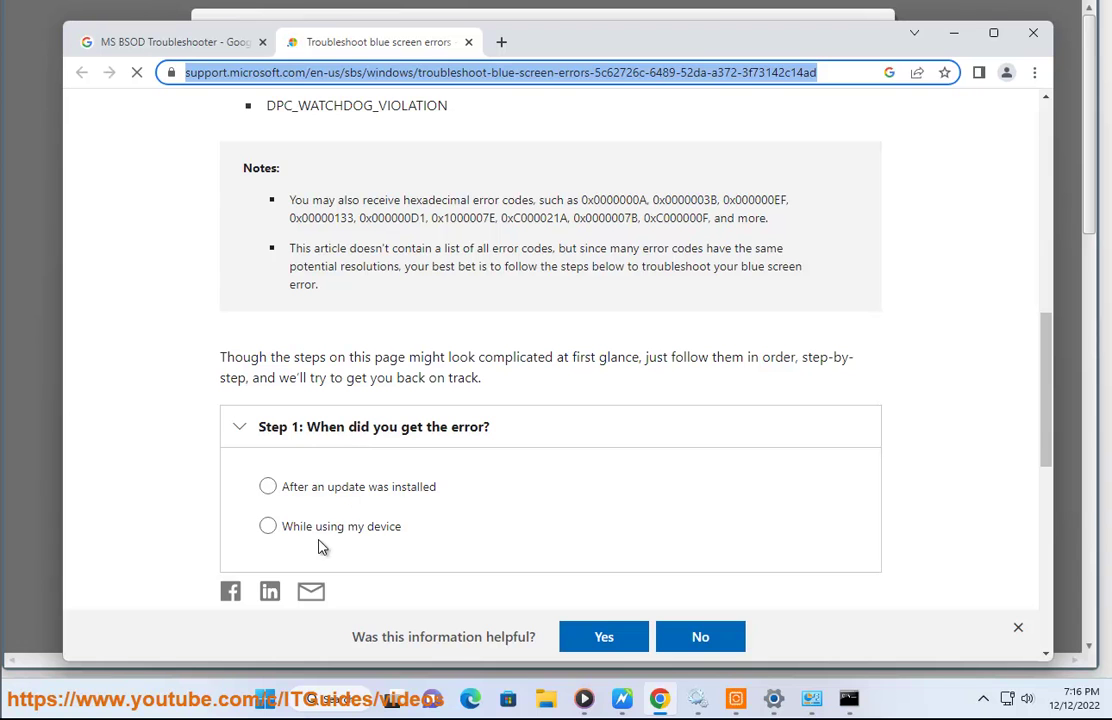
{"action": "left_click", "coordinate": [316, 498]}
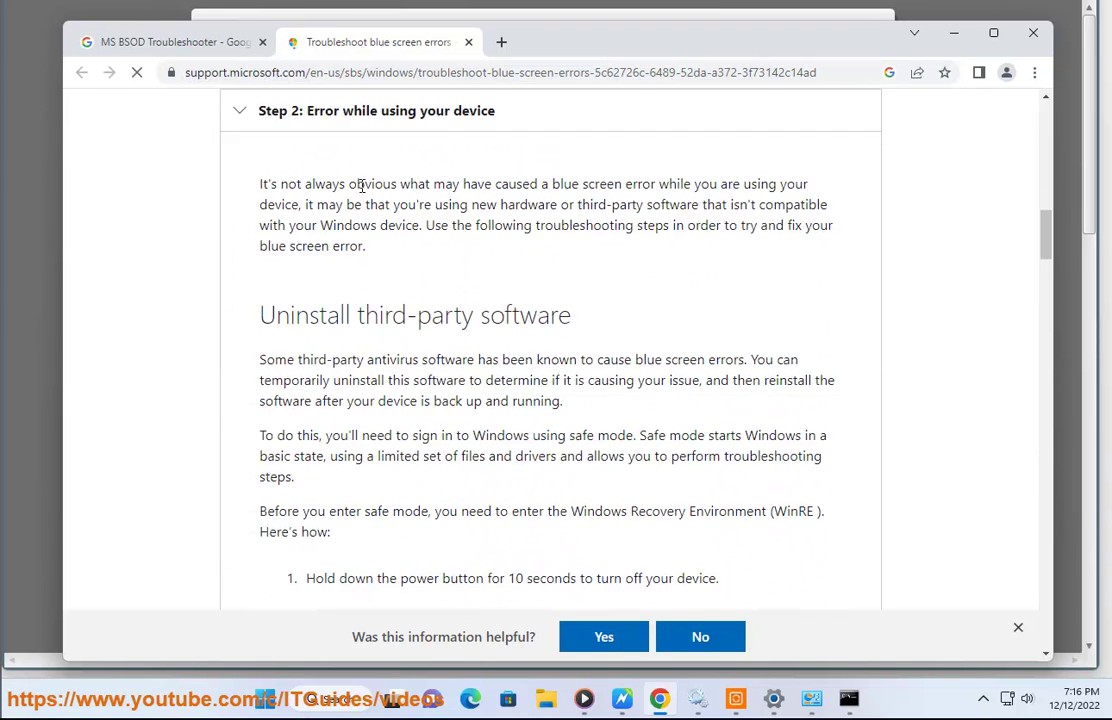
{"action": "scroll", "coordinate": [449, 410], "scroll_direction": "down", "scroll_amount": 8}
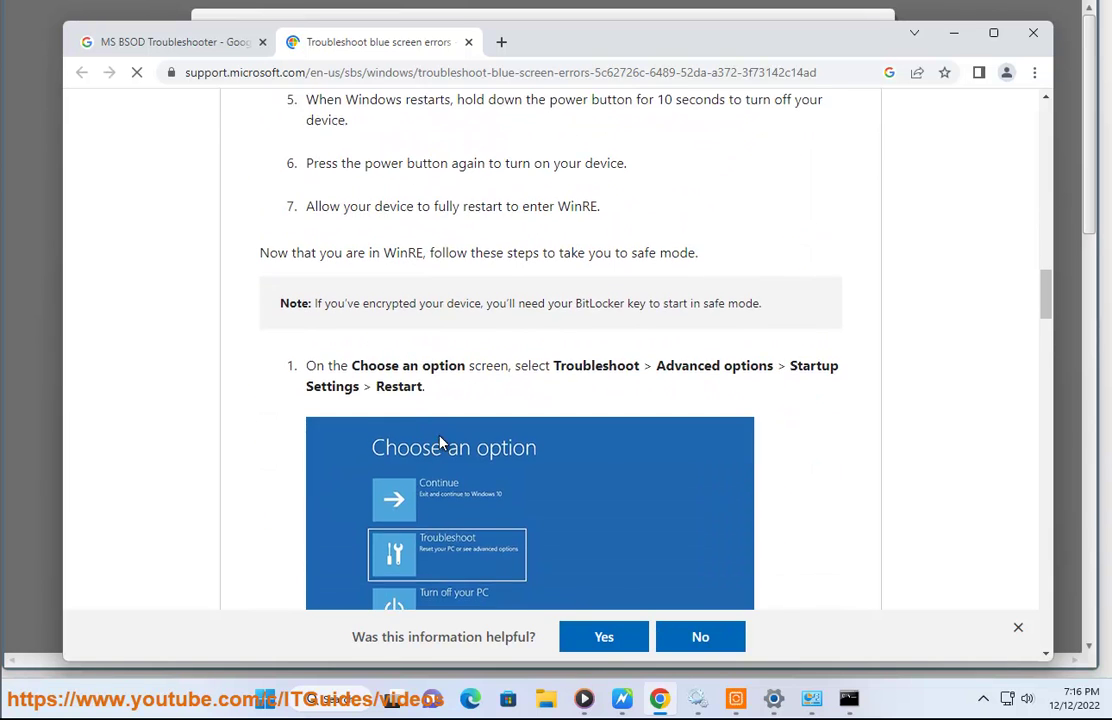
{"action": "scroll", "coordinate": [445, 443], "scroll_direction": "down", "scroll_amount": 3}
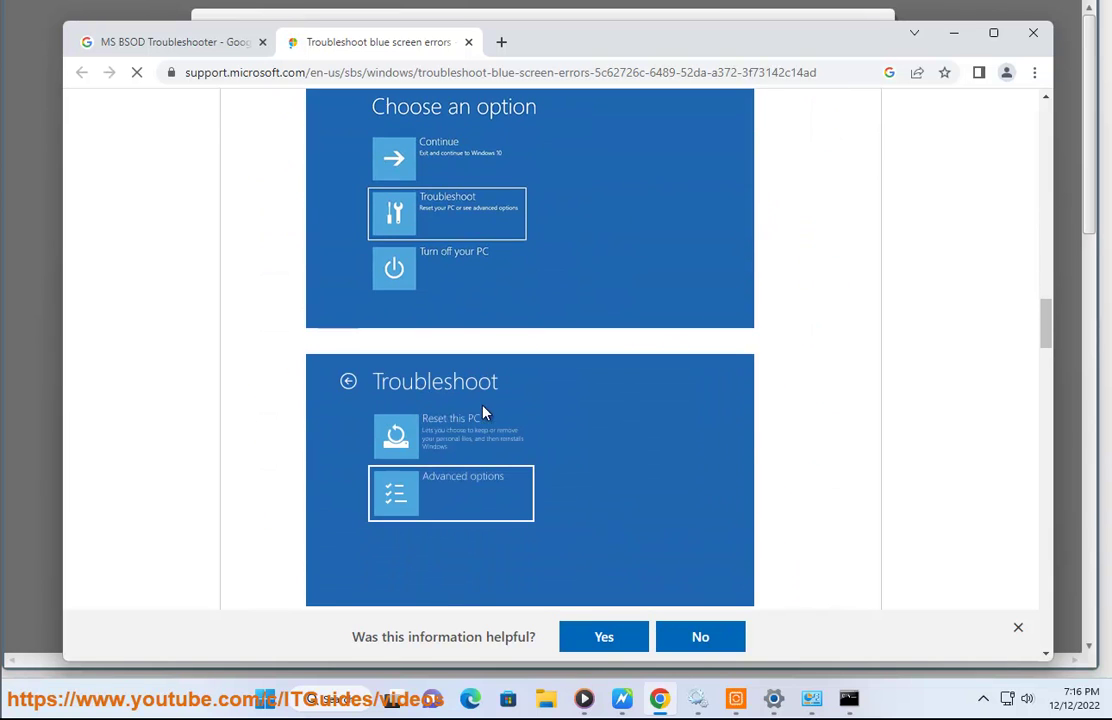
Run Command Prompt as administrator and enter the SFC /SCANNOW command
{"action": "left_click", "coordinate": [620, 699]}
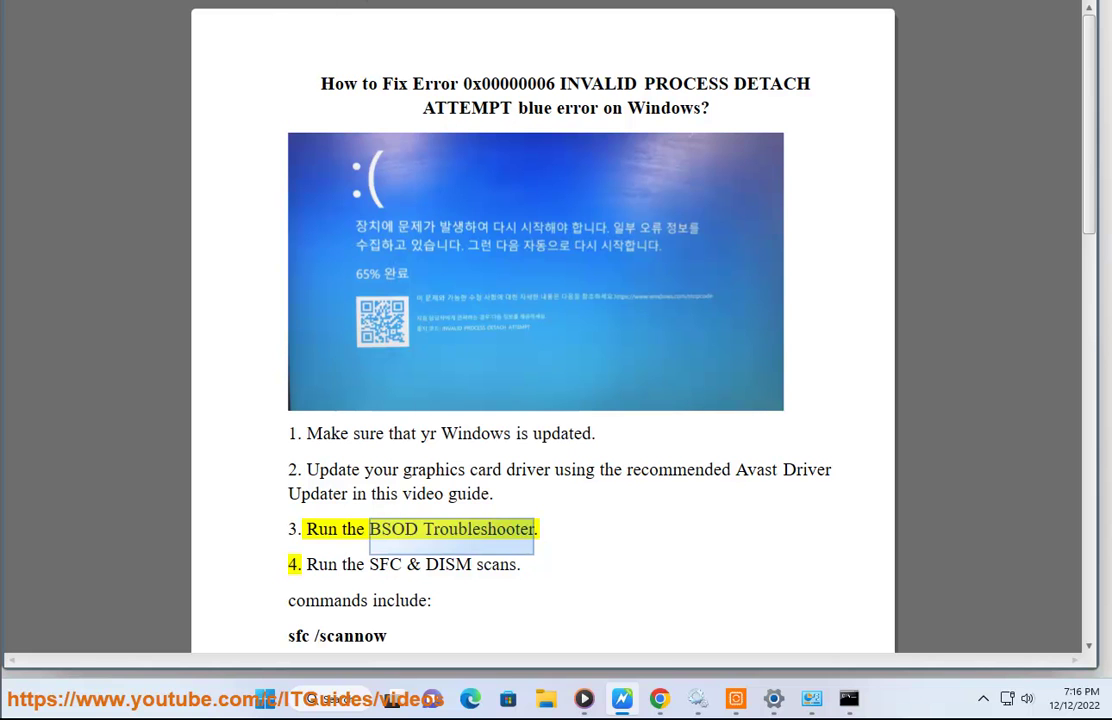
{"action": "left_click", "coordinate": [848, 697]}
{"action": "left_click", "coordinate": [620, 699]}
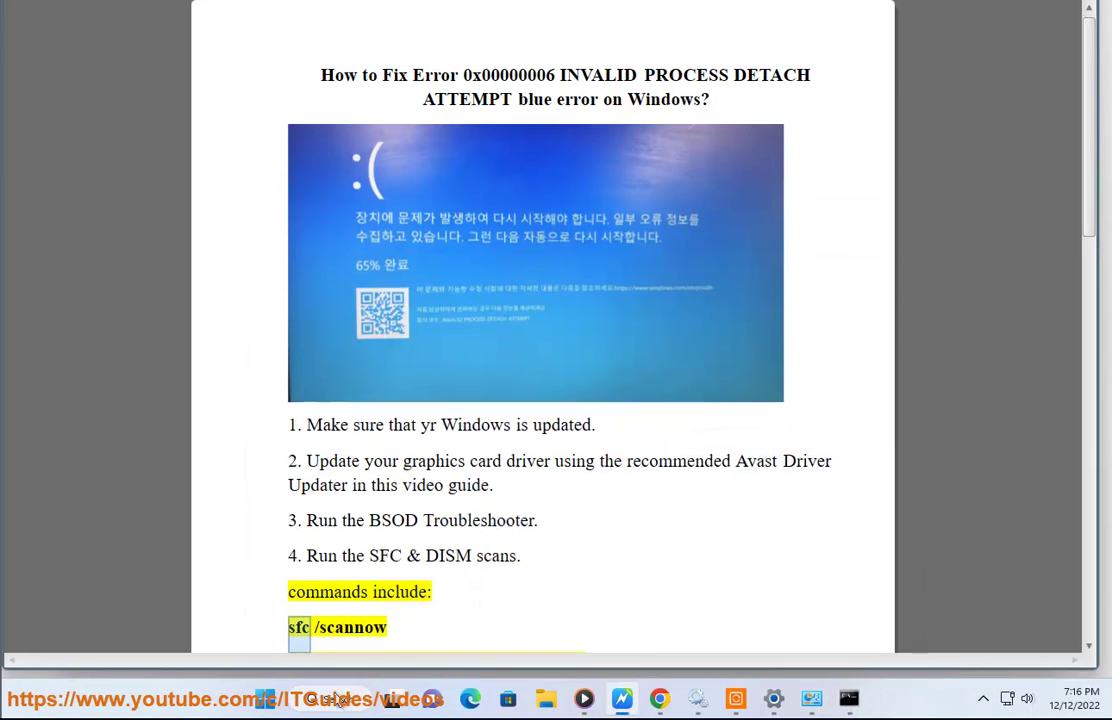
{"action": "left_click", "coordinate": [336, 703]}
{"action": "right_click", "coordinate": [330, 408]}
{"action": "left_click", "coordinate": [378, 428]}
{"action": "left_click", "coordinate": [462, 449]}
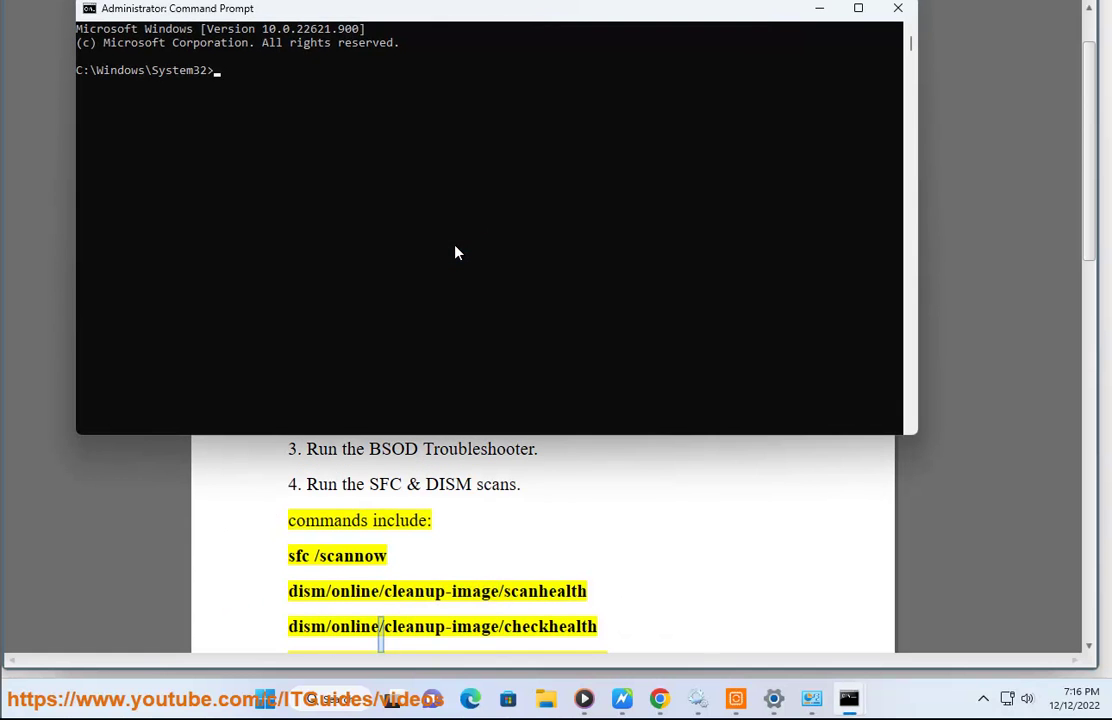
{"action": "type", "text": "SFC /SCA"}
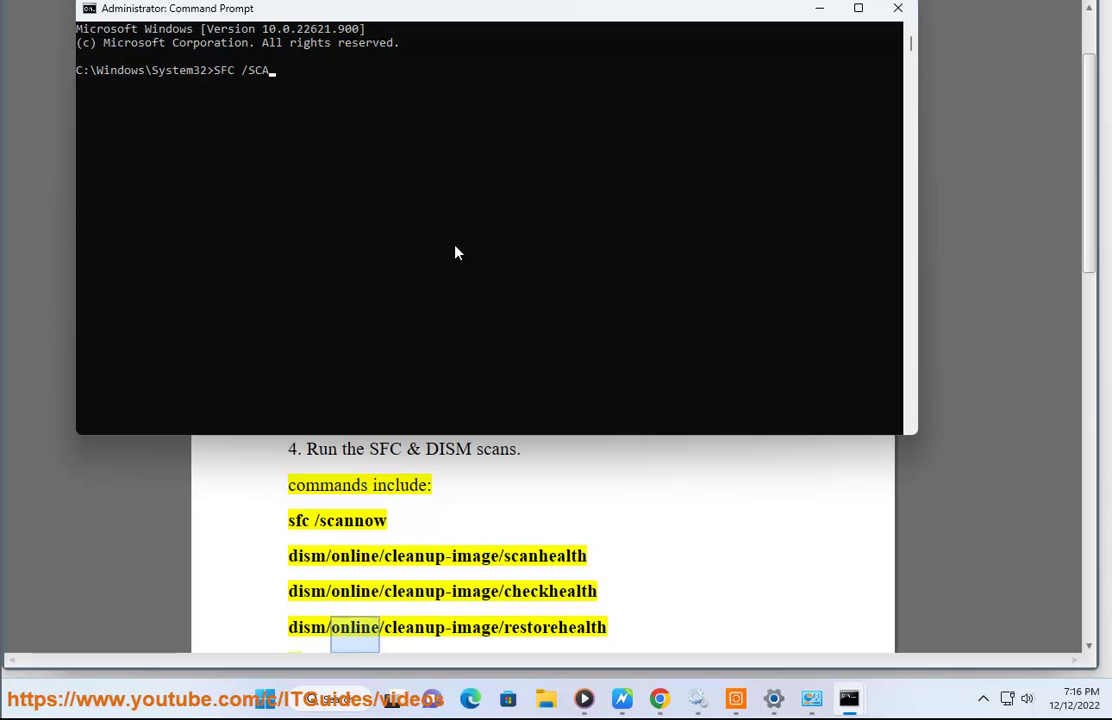
{"action": "type", "text": "NNOW"}
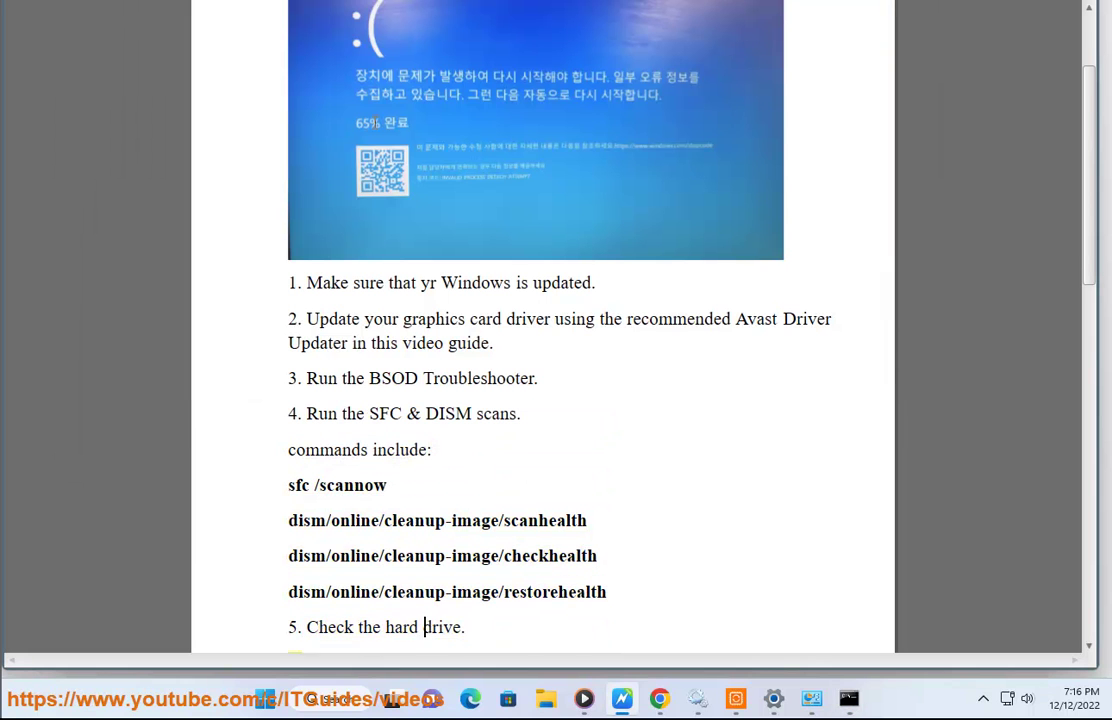
Close the Microsoft support tab and search Google for 'check disk health'
{"action": "scroll", "coordinate": [427, 626], "scroll_direction": "down", "scroll_amount": 1}
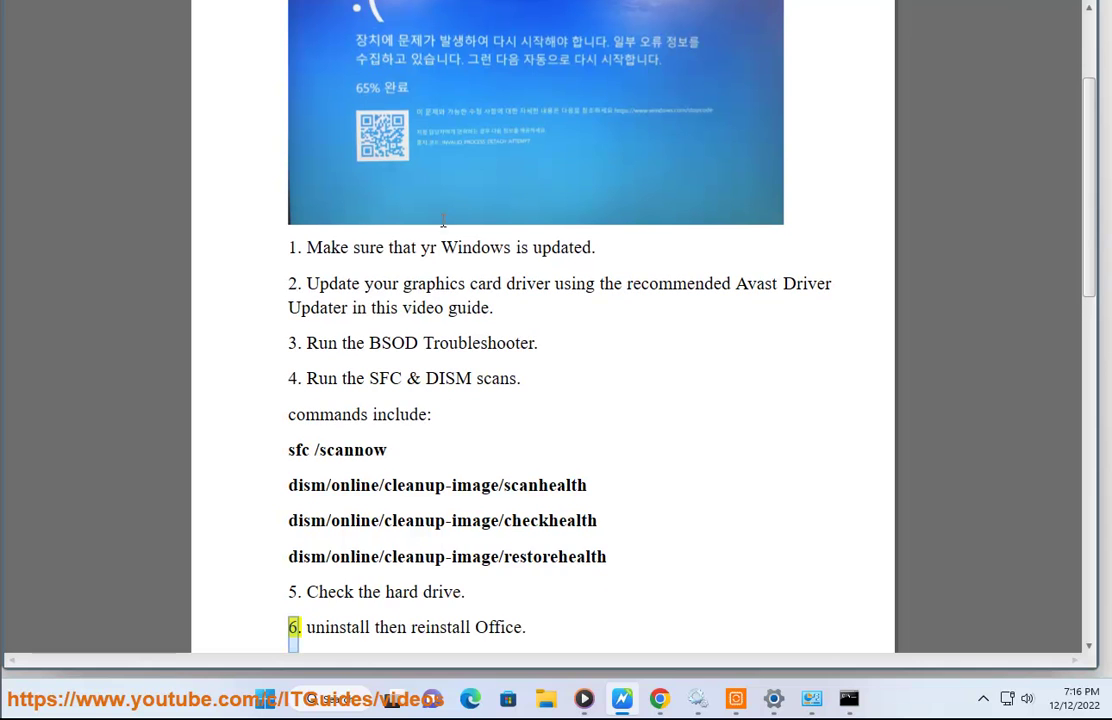
{"action": "left_click", "coordinate": [665, 697]}
{"action": "left_click", "coordinate": [468, 42]}
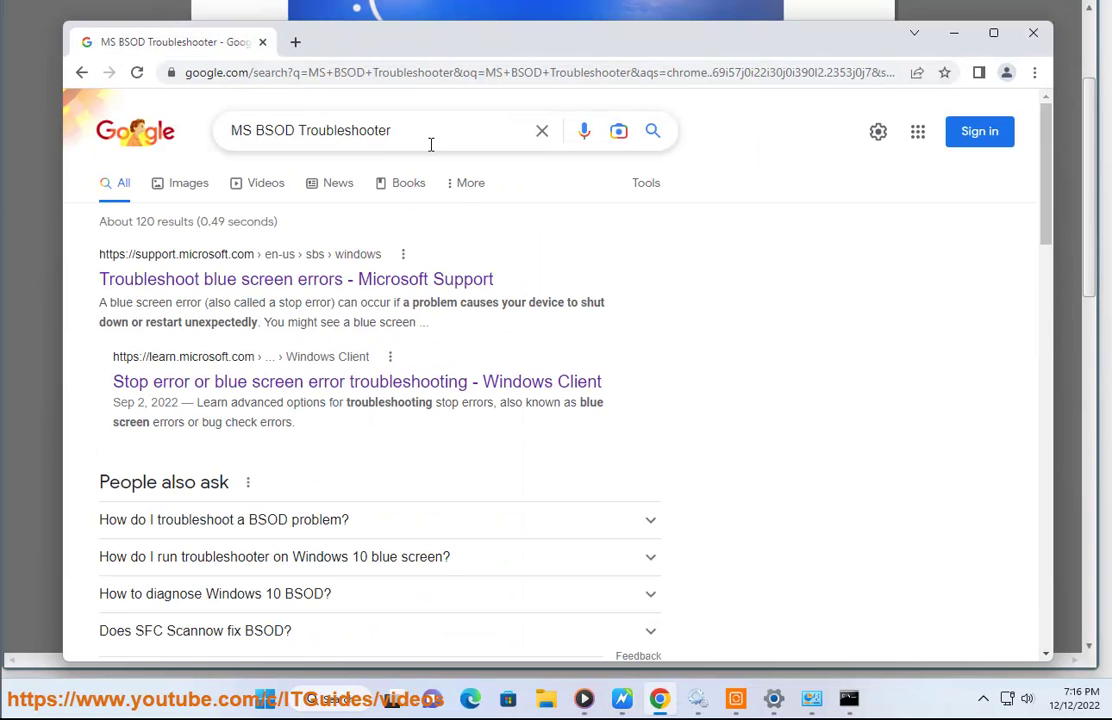
{"action": "left_click_drag", "start_coordinate": [432, 141], "coordinate": [174, 143]}
{"action": "type", "text": "CHECK DISK"}
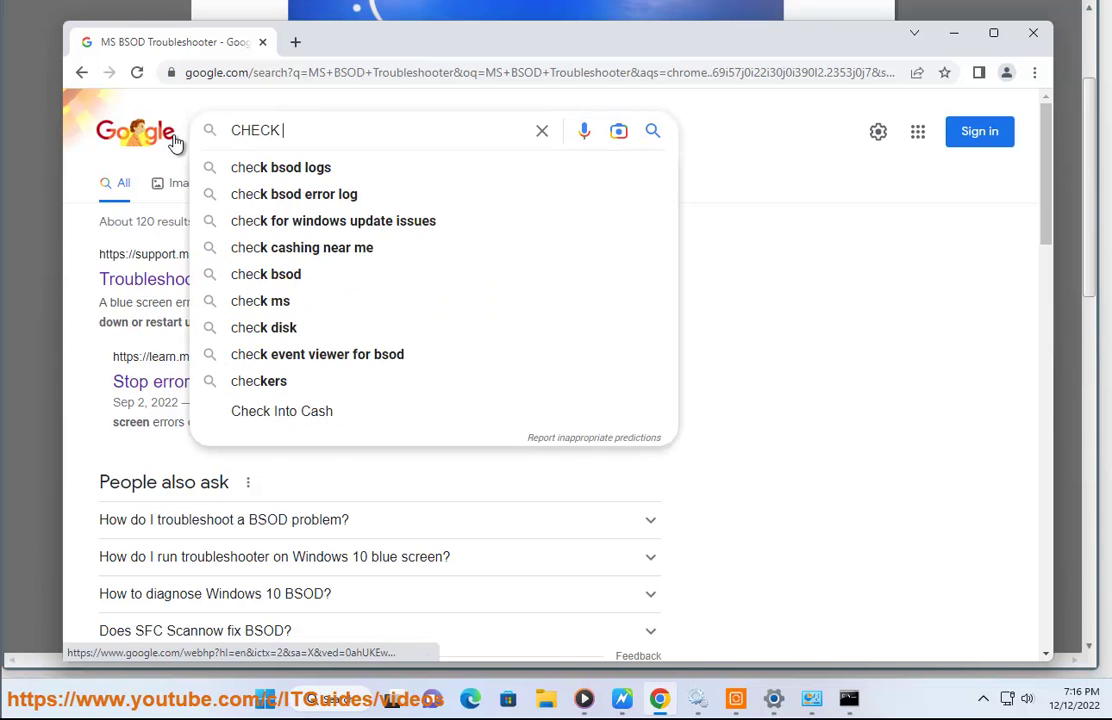
{"action": "key", "text": "Down"}
{"action": "key", "text": "Down"}
{"action": "key", "text": "Down"}
{"action": "key", "text": "Down"}
{"action": "key", "text": "Return"}
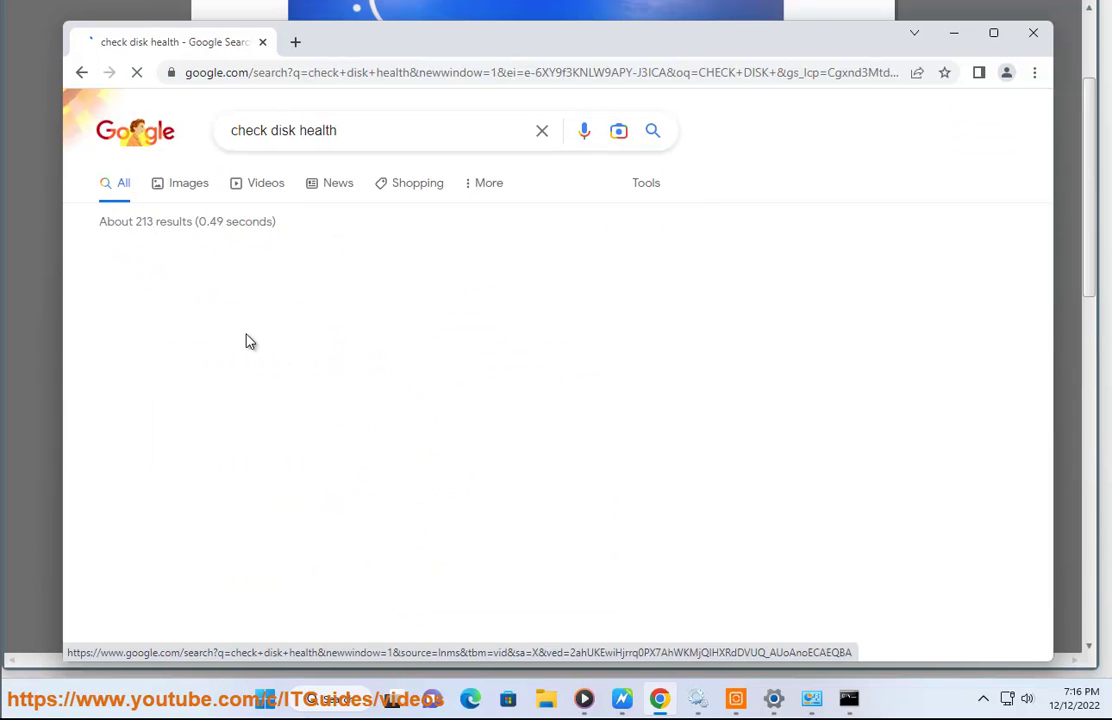
Launch File Explorer and show the drives under This PC
{"action": "left_click", "coordinate": [367, 700]}
{"action": "type", "text": "D"}
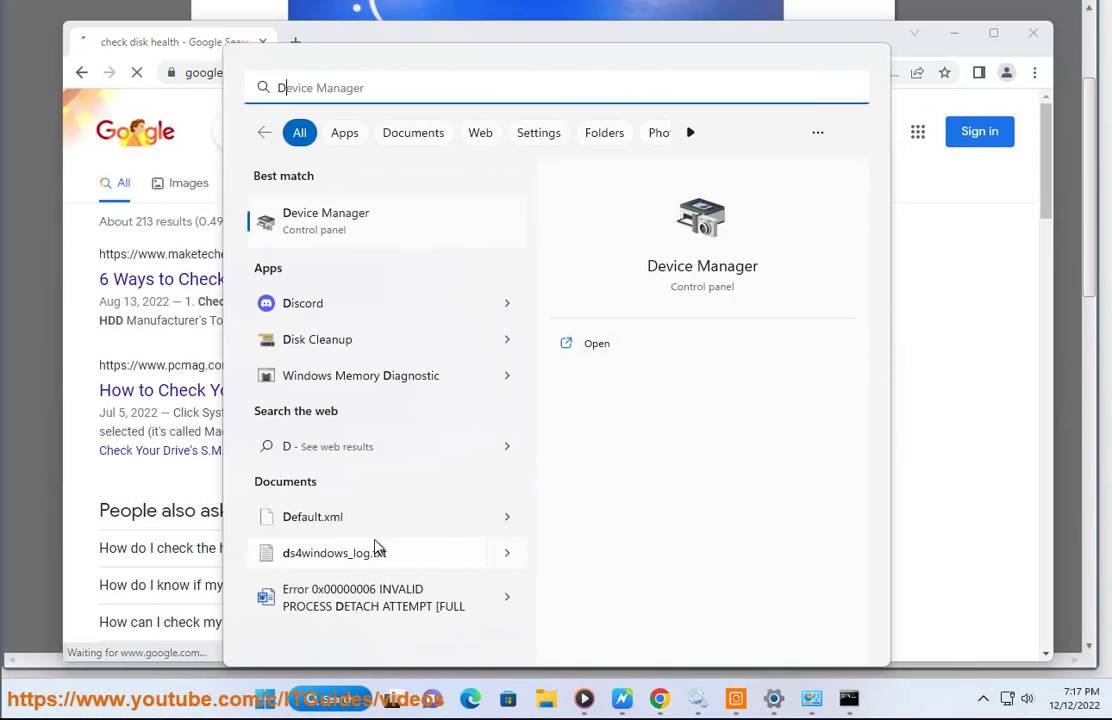
{"action": "key", "text": "BackSpace"}
{"action": "type", "text": "ERR"}
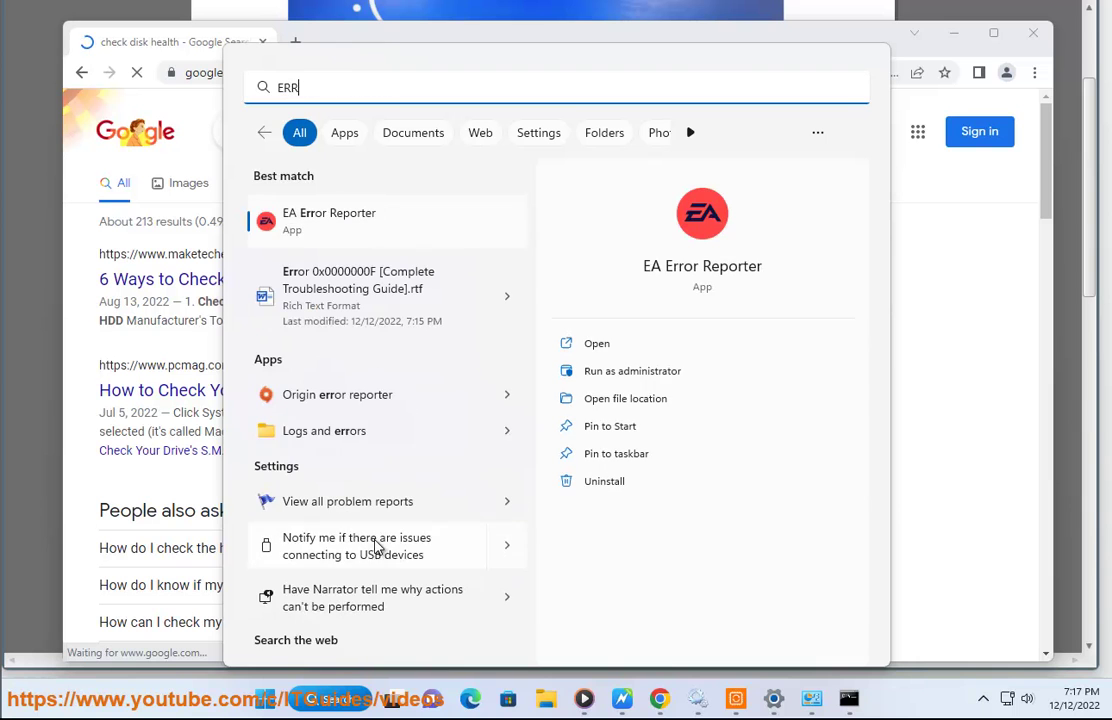
{"action": "left_click", "coordinate": [545, 698]}
{"action": "left_click", "coordinate": [168, 492]}
Run error checking on Local Disk (C:) via Properties > Tools, then cancel and close everything
{"action": "right_click", "coordinate": [320, 246]}
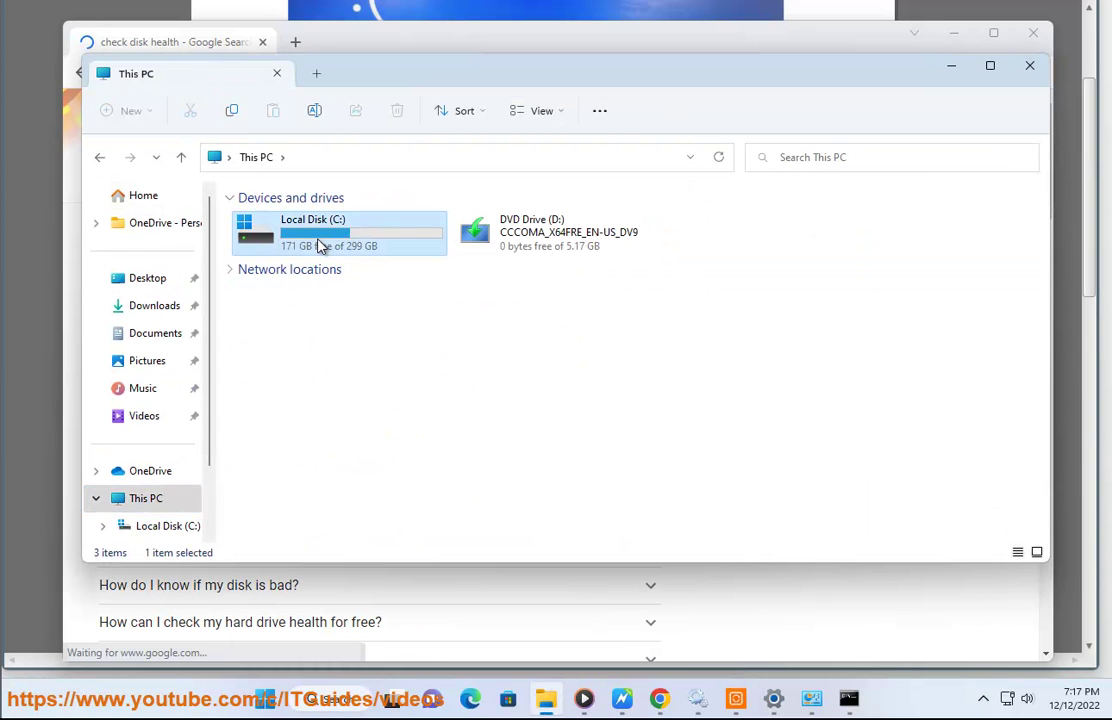
{"action": "left_click", "coordinate": [368, 489]}
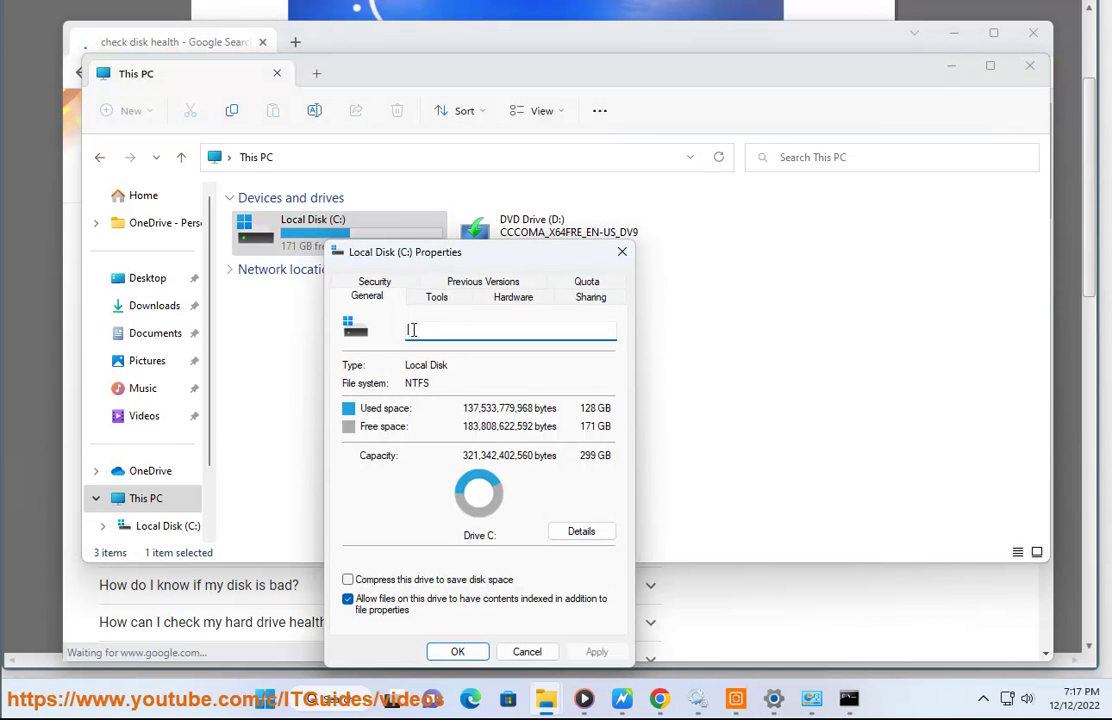
{"action": "left_click", "coordinate": [436, 300]}
{"action": "left_click", "coordinate": [566, 375]}
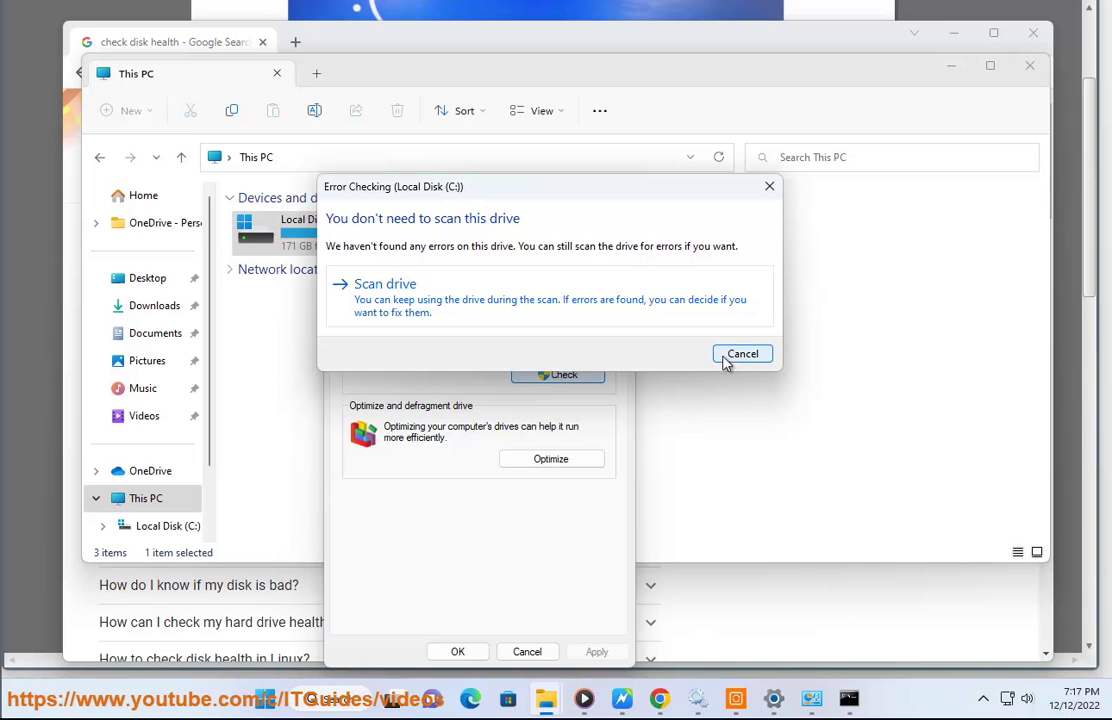
{"action": "left_click", "coordinate": [744, 354]}
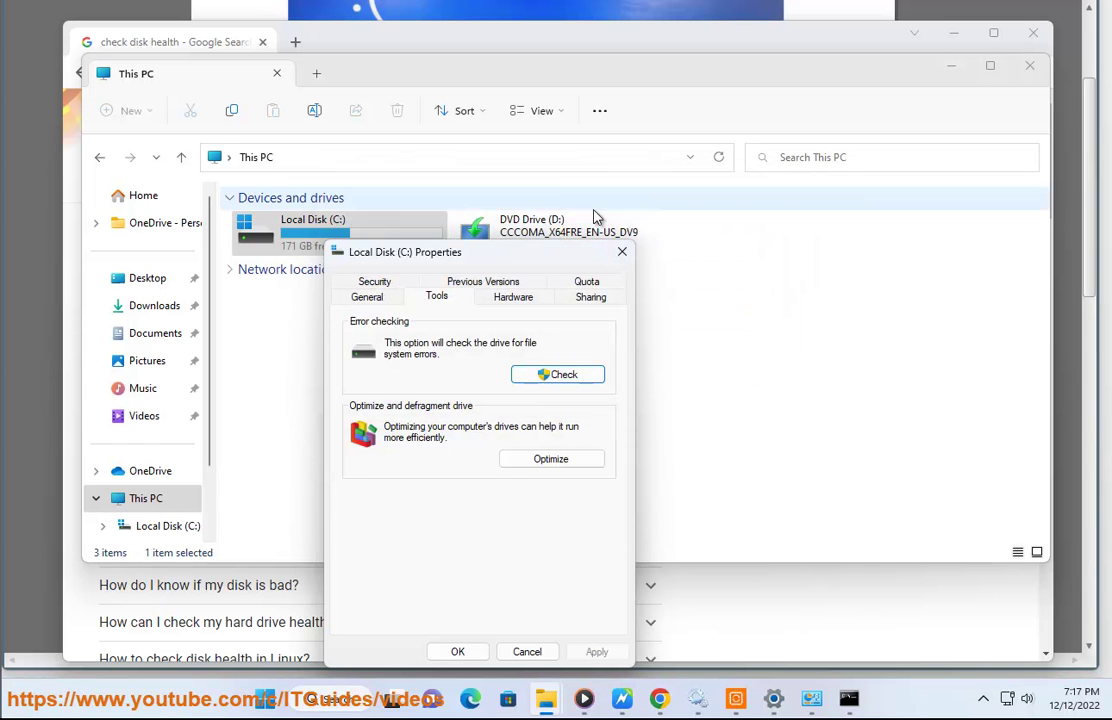
{"action": "left_click", "coordinate": [620, 253]}
{"action": "left_click", "coordinate": [1029, 66]}
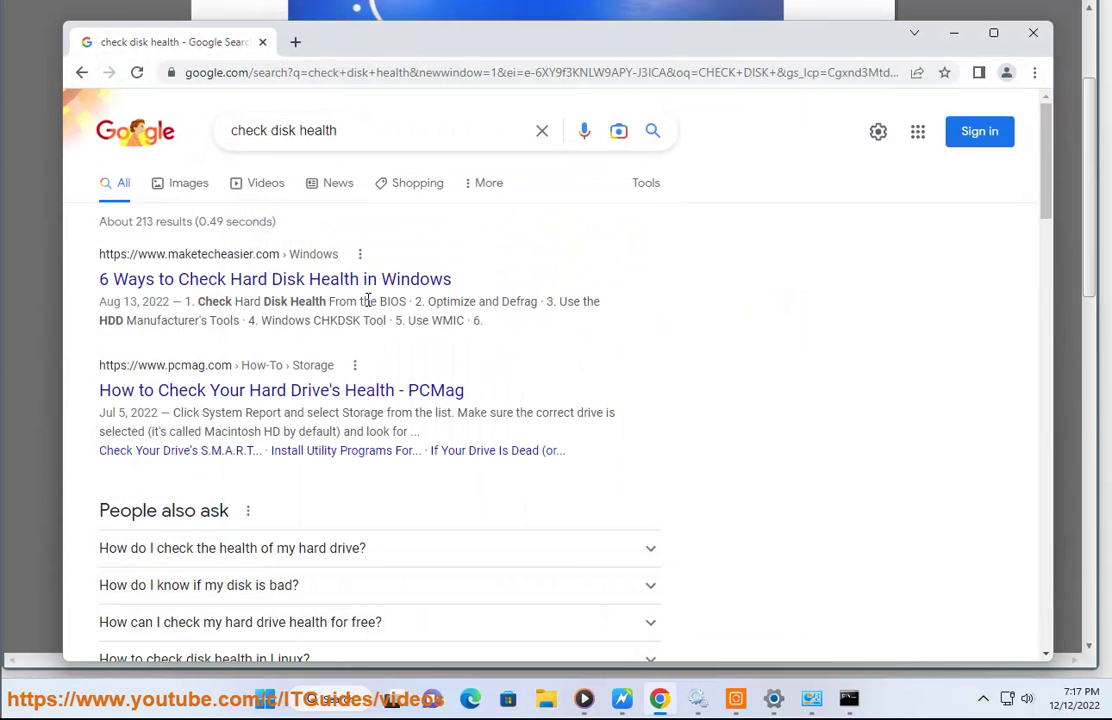
Minimize Chrome, return to the word 'Office' in step 6, and bring up Windows search
{"action": "left_click", "coordinate": [953, 33]}
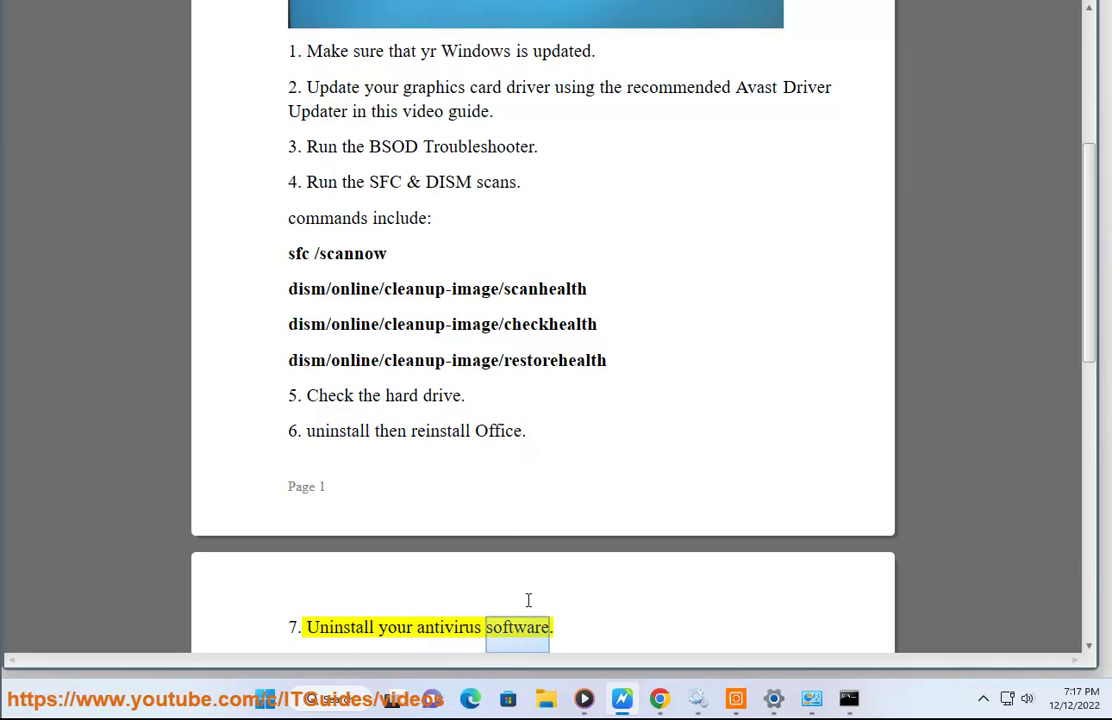
{"action": "left_click", "coordinate": [508, 432]}
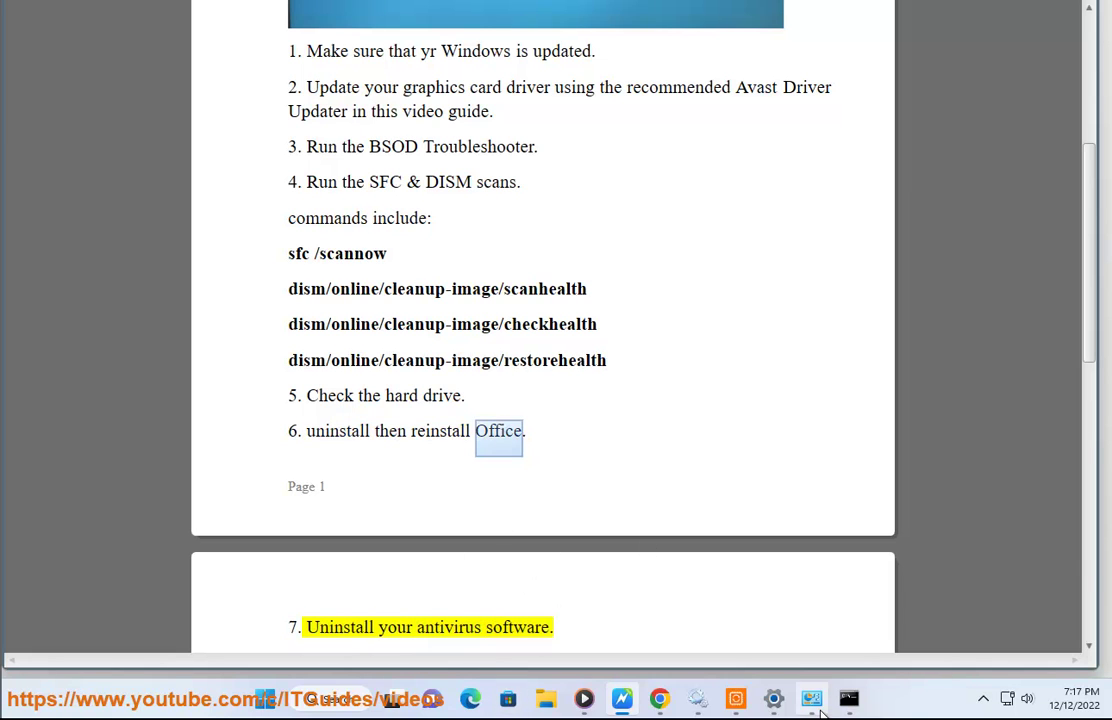
{"action": "left_click", "coordinate": [340, 706]}
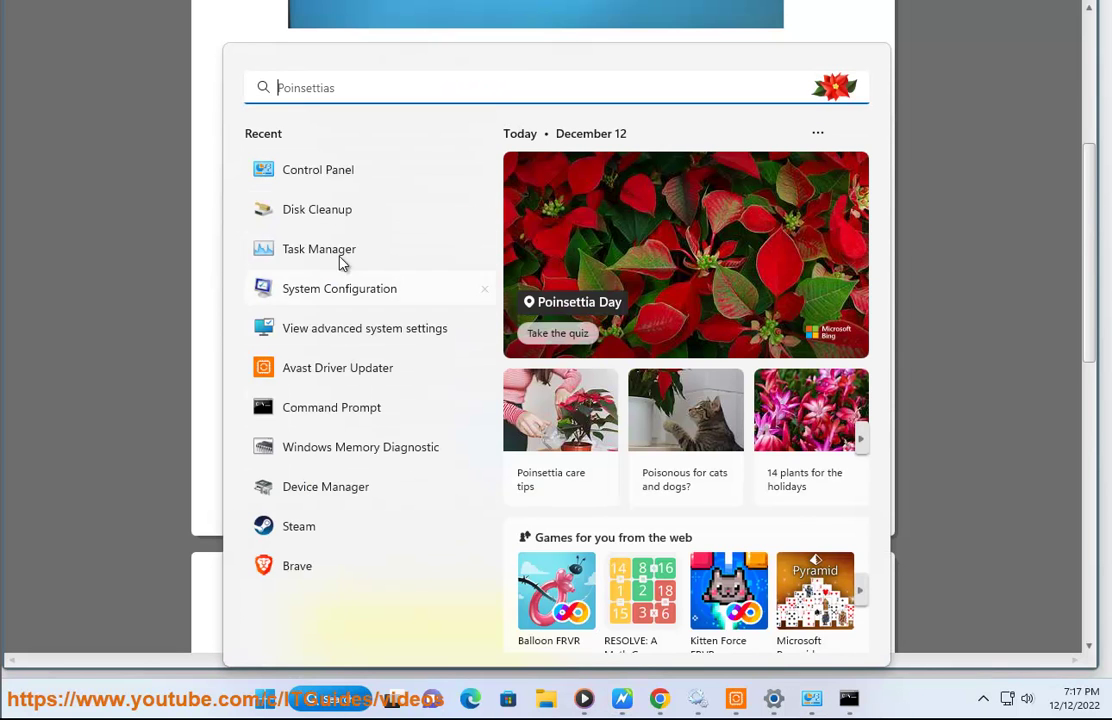
Navigate from the Control Panel home to Programs > Uninstall a program
{"action": "left_click", "coordinate": [812, 698]}
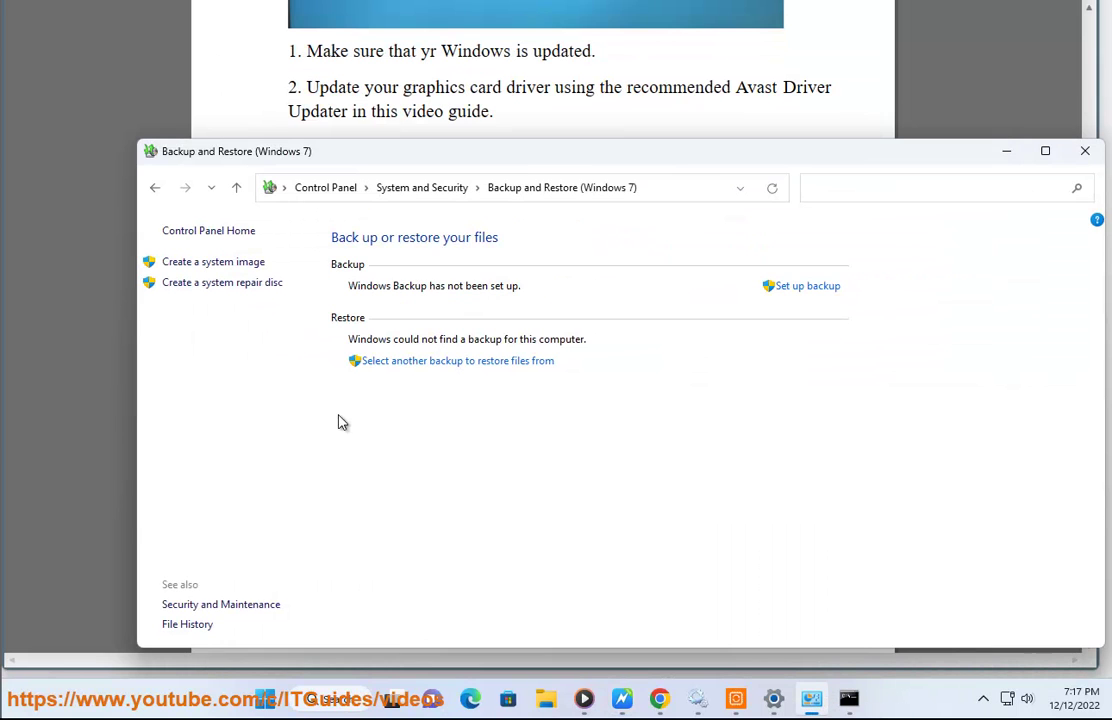
{"action": "left_click", "coordinate": [330, 188]}
{"action": "left_click", "coordinate": [392, 482]}
{"action": "left_click", "coordinate": [398, 258]}
Browse the installed programs list and select Microsoft 365 Apps for enterprise
{"action": "left_click", "coordinate": [477, 410]}
{"action": "left_click", "coordinate": [474, 423]}
{"action": "scroll", "coordinate": [455, 457], "scroll_direction": "down", "scroll_amount": 2}
{"action": "scroll", "coordinate": [455, 457], "scroll_direction": "down", "scroll_amount": 3}
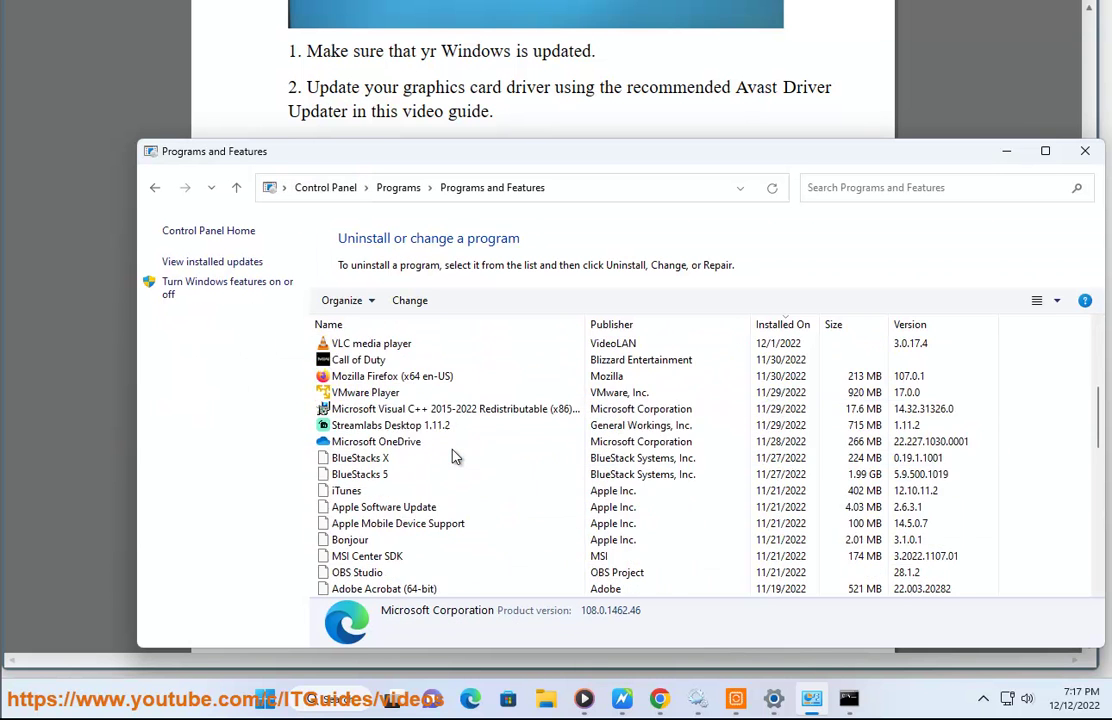
{"action": "key", "text": "m"}
{"action": "key", "text": "m"}
{"action": "left_click", "coordinate": [455, 457]}
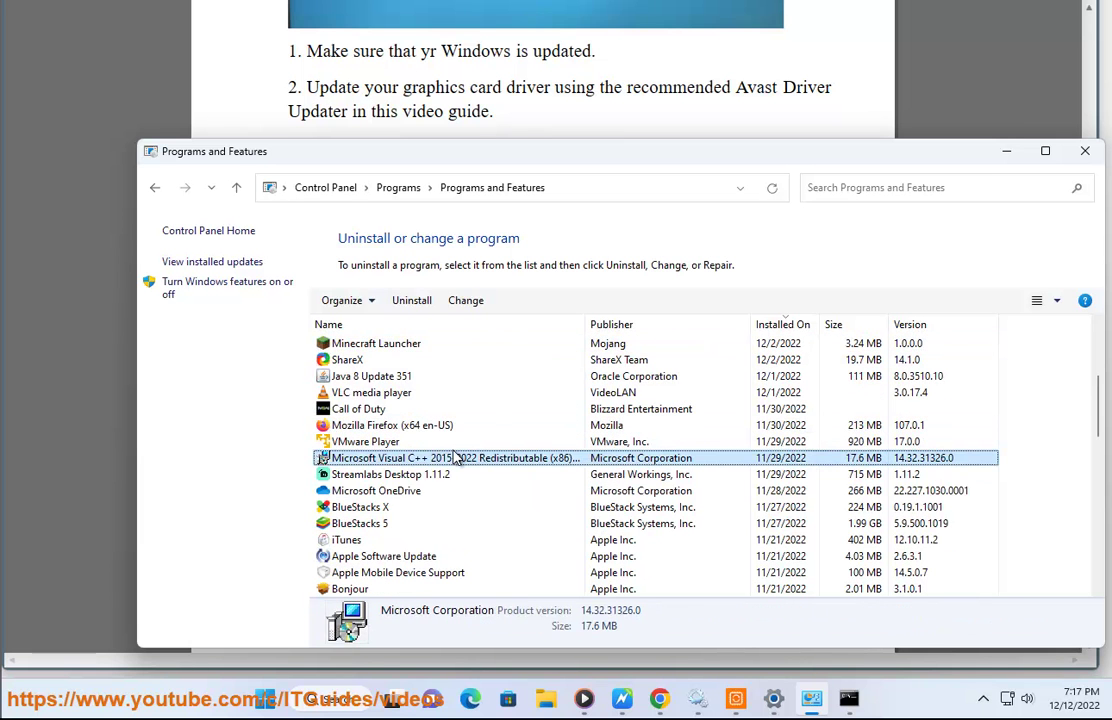
{"action": "left_click", "coordinate": [480, 490]}
{"action": "scroll", "coordinate": [489, 524], "scroll_direction": "down", "scroll_amount": 6}
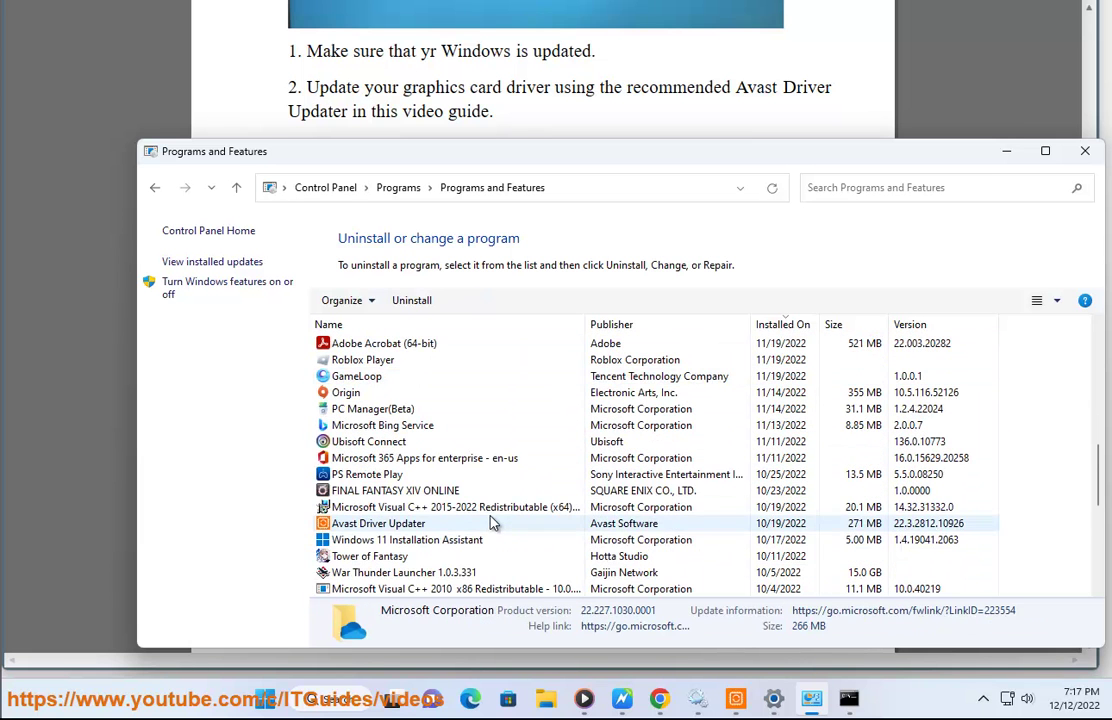
{"action": "scroll", "coordinate": [470, 520], "scroll_direction": "down", "scroll_amount": 2}
{"action": "key", "text": "m"}
{"action": "key", "text": "m"}
{"action": "key", "text": "m"}
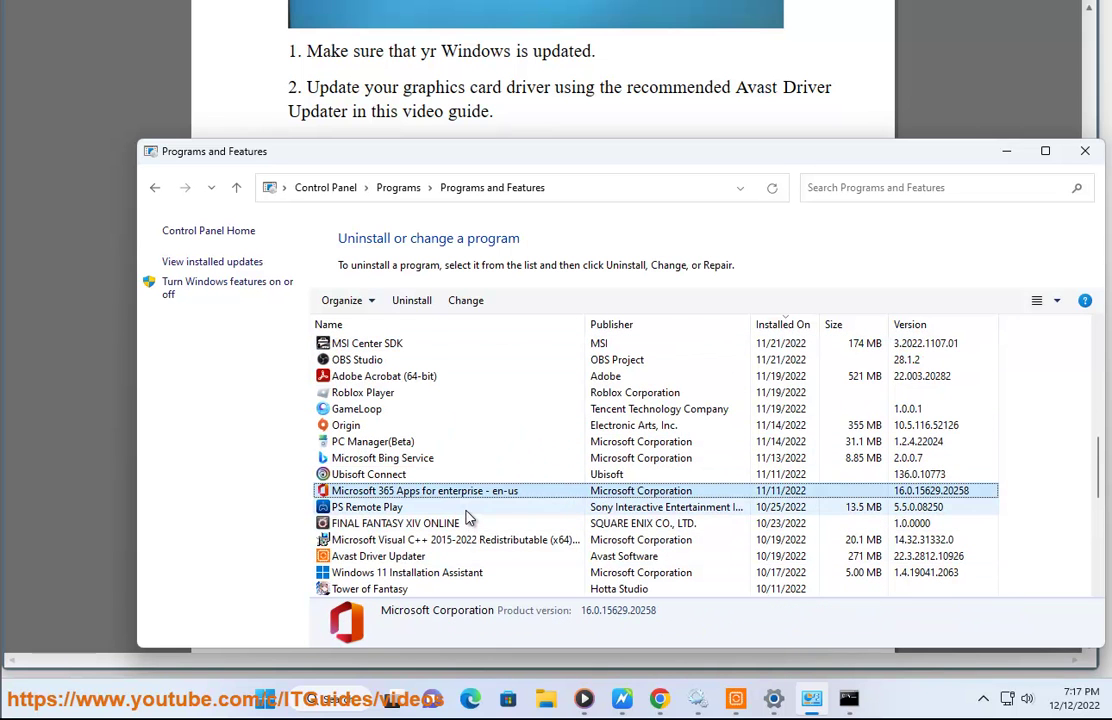
Start uninstalling Microsoft 365 Apps, then cancel without removing it and close the list
{"action": "left_click", "coordinate": [409, 302]}
{"action": "left_click", "coordinate": [464, 452]}
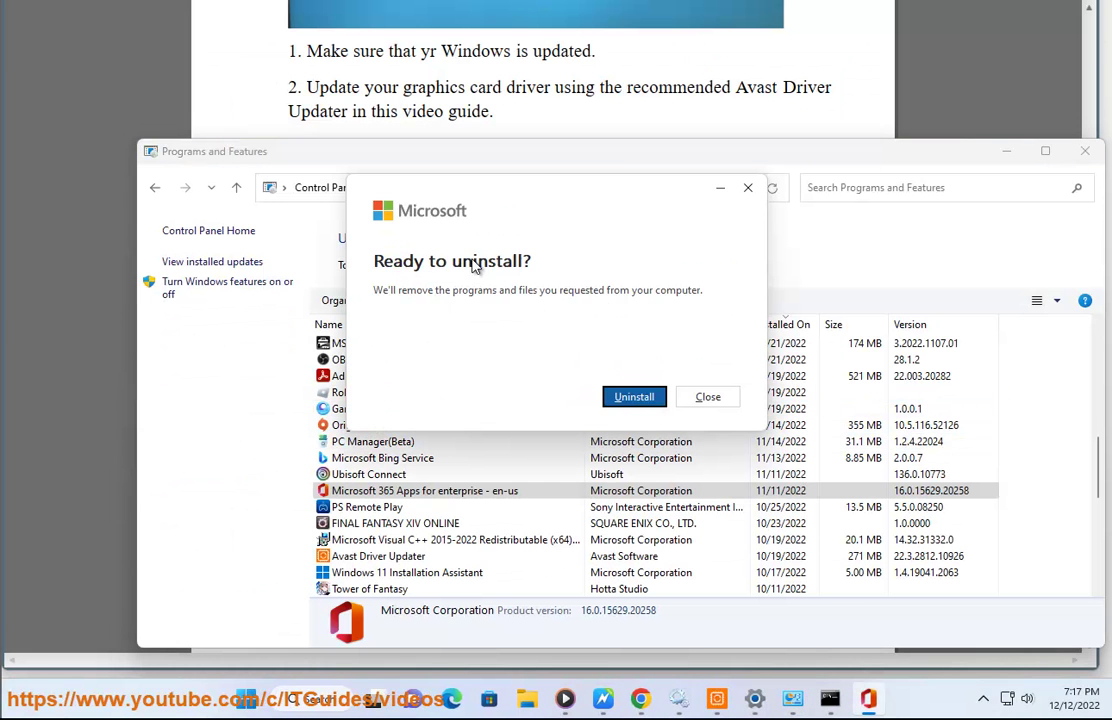
{"action": "left_click", "coordinate": [710, 398]}
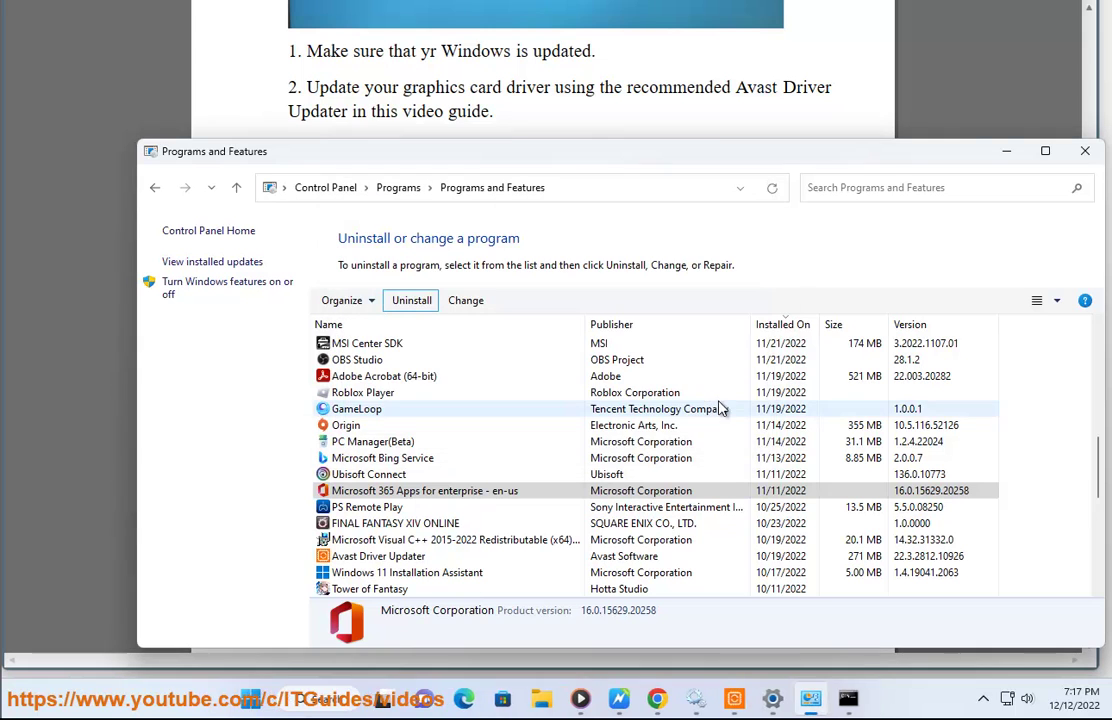
{"action": "left_click", "coordinate": [1085, 151]}
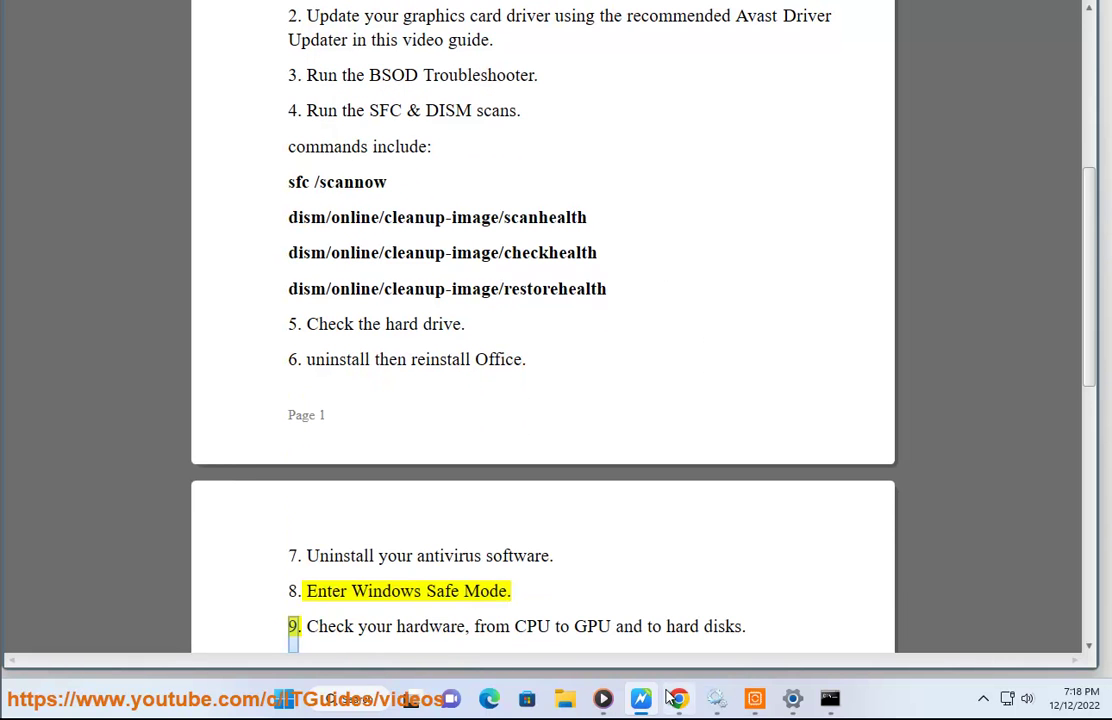
Search Google for 'WINDOWS SAFE MODE' and highlight the two Microsoft Support safe mode results
{"action": "key", "text": "alt+Tab"}
{"action": "triple_click", "coordinate": [417, 131]}
{"action": "type", "text": "W"}
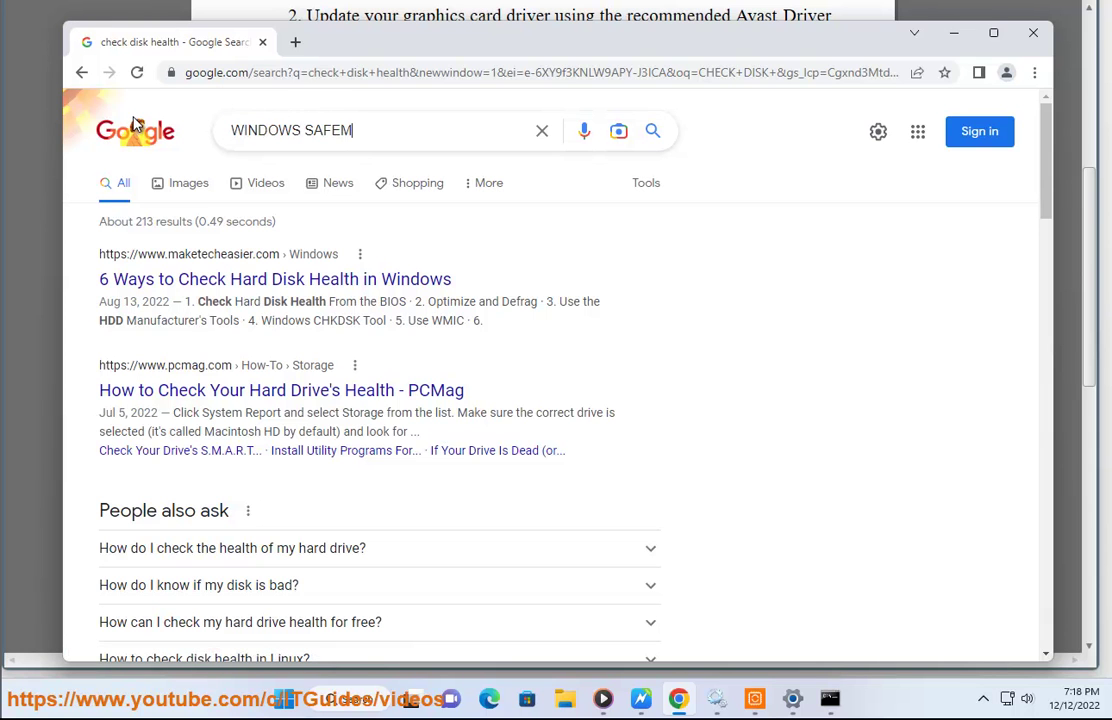
{"action": "type", "text": "INDOWS SAFE MODE"}
{"action": "key", "text": "Return"}
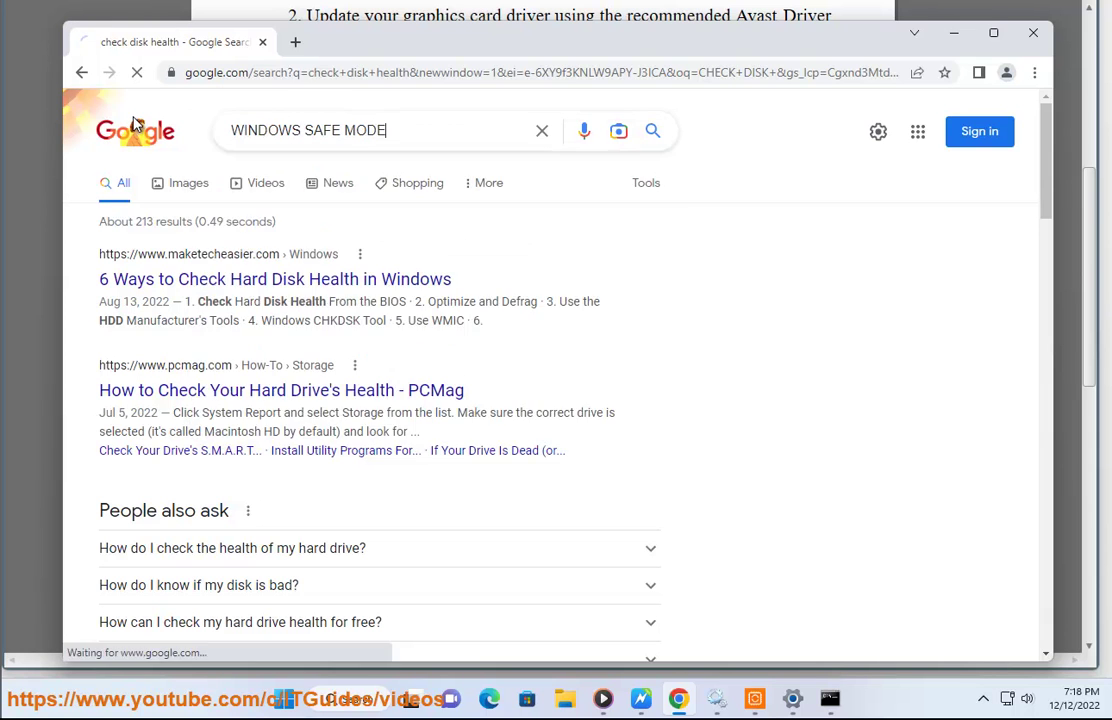
{"action": "left_click_drag", "start_coordinate": [490, 422], "coordinate": [62, 293]}
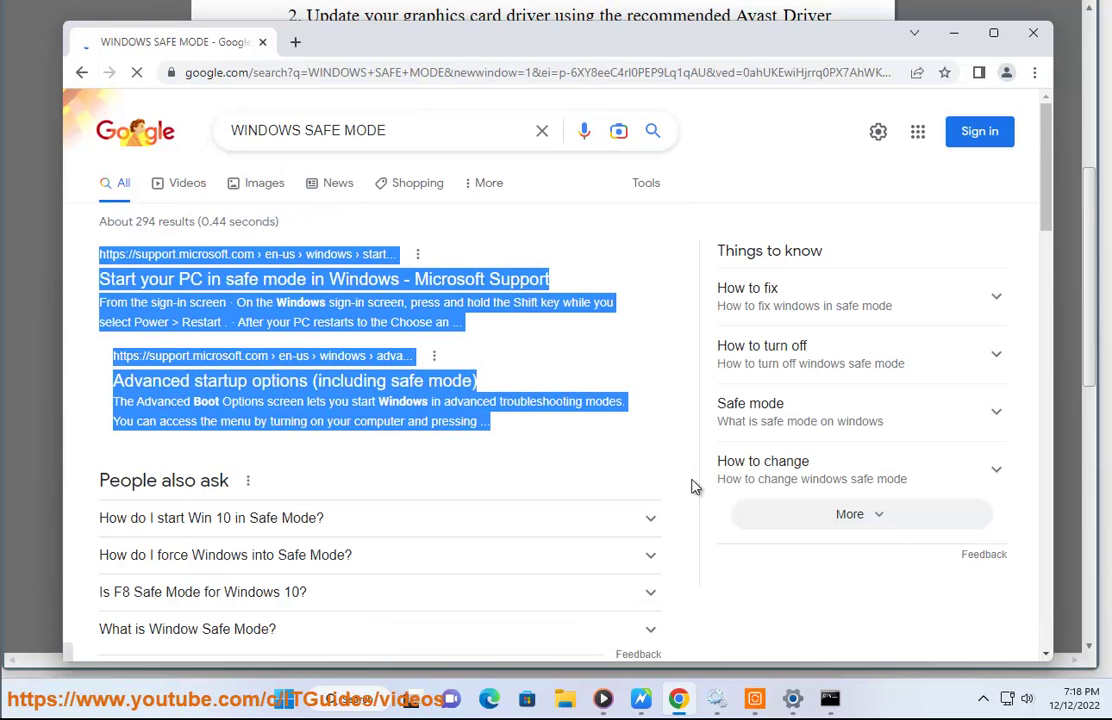
Tick Safe boot on System Configuration's Boot tab, cancel without saving, and minimize Chrome
{"action": "left_click", "coordinate": [388, 693]}
{"action": "type", "text": "MSC"}
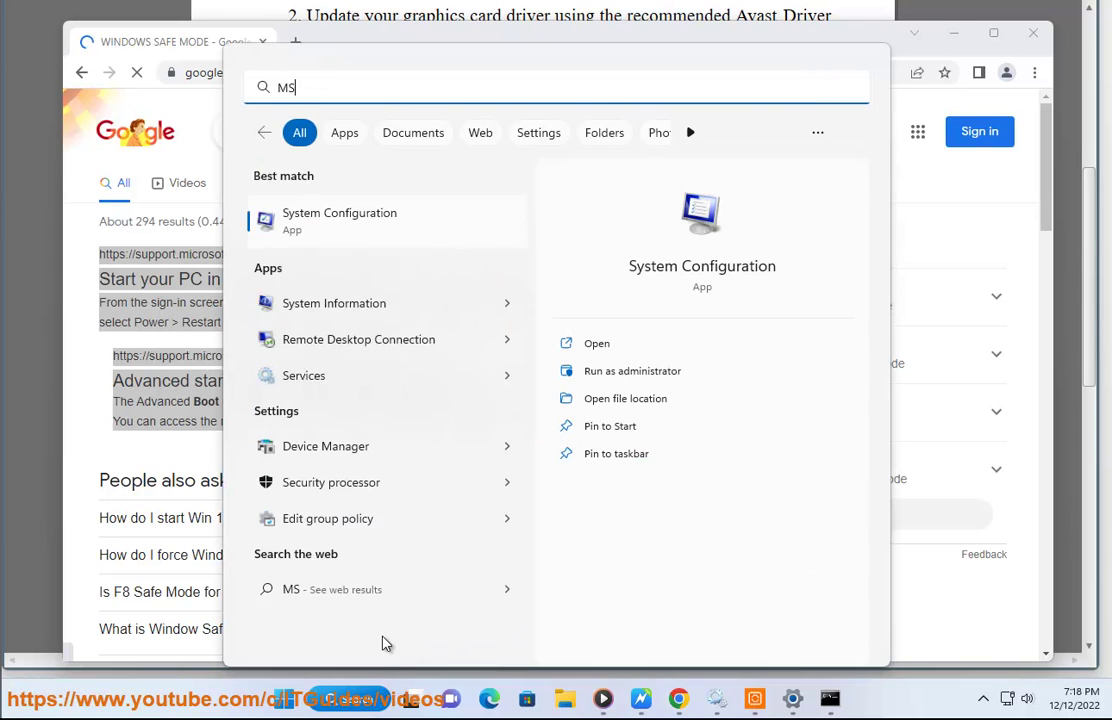
{"action": "left_click", "coordinate": [376, 238]}
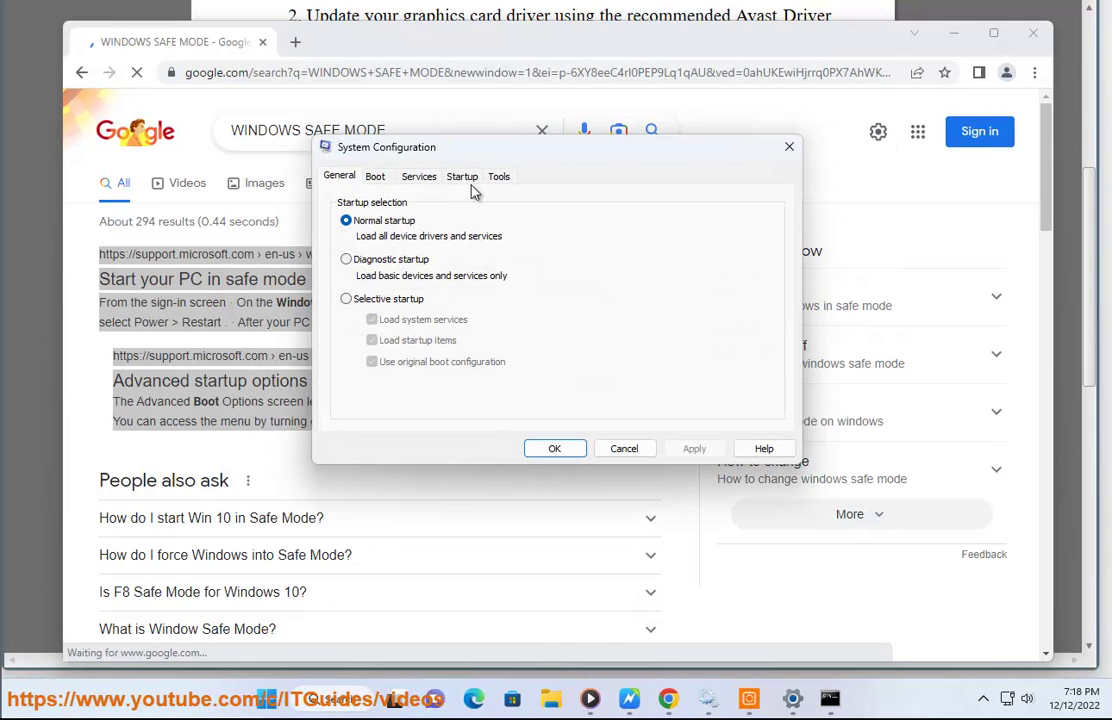
{"action": "left_click", "coordinate": [422, 179]}
{"action": "left_click", "coordinate": [378, 180]}
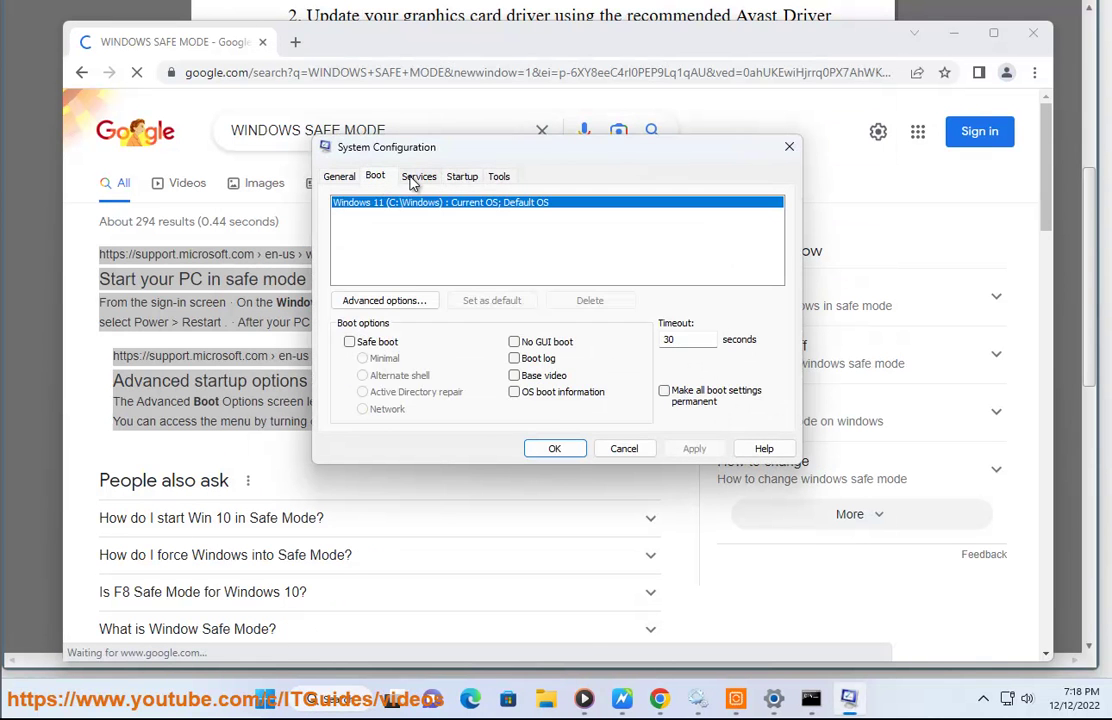
{"action": "left_click", "coordinate": [350, 342]}
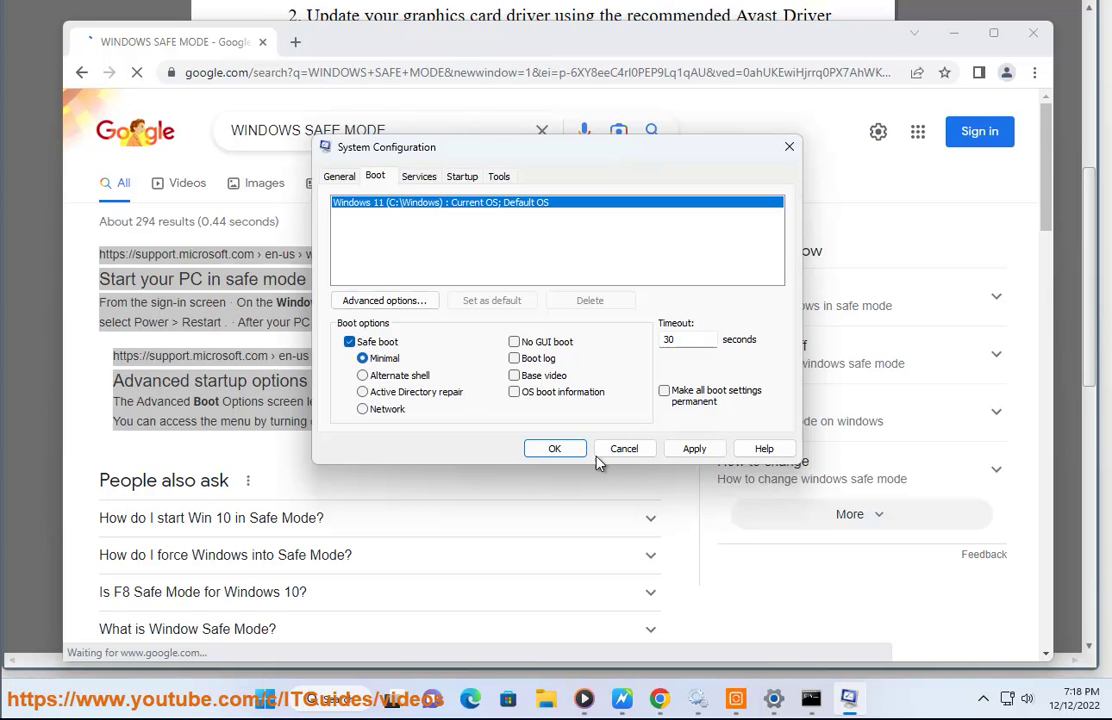
{"action": "left_click", "coordinate": [624, 450]}
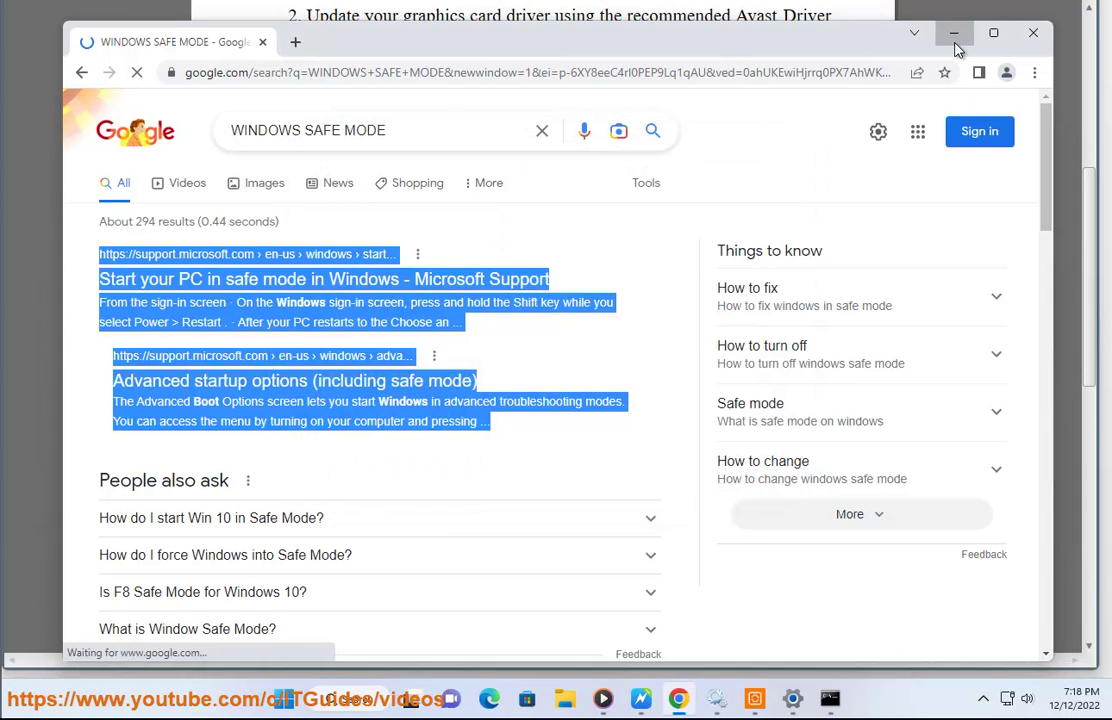
{"action": "left_click", "coordinate": [953, 36]}
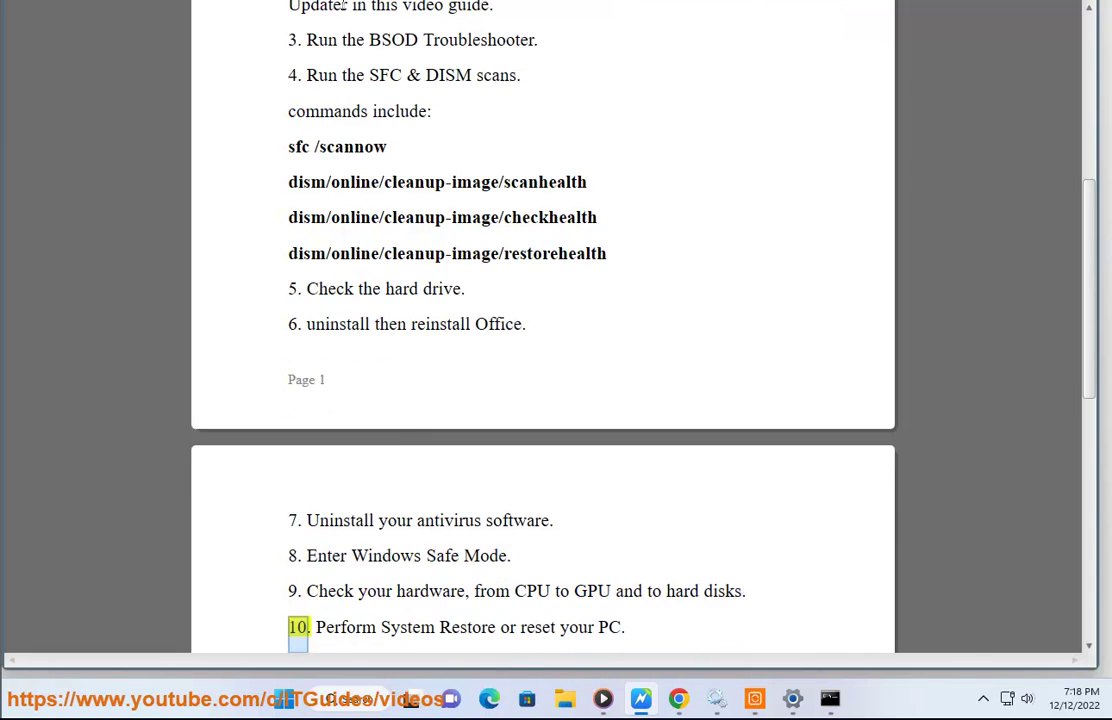
Back in Chrome's results, rework the query to check CPU, then GPU, then RAM health
{"action": "left_click", "coordinate": [522, 592]}
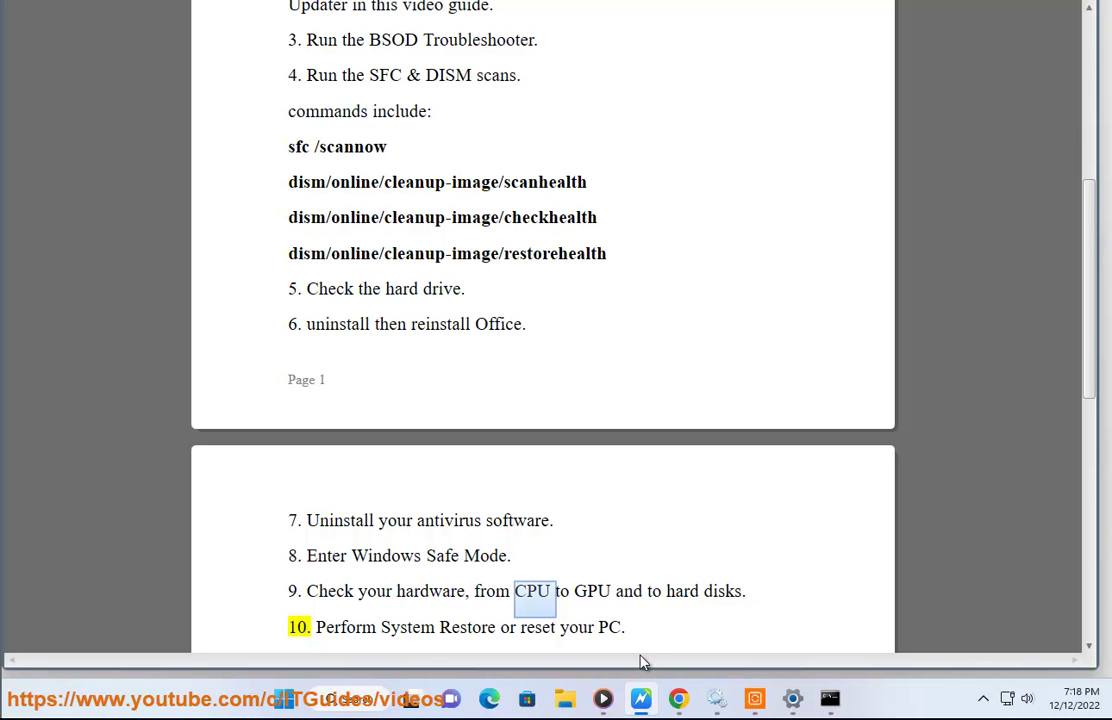
{"action": "left_click", "coordinate": [679, 698]}
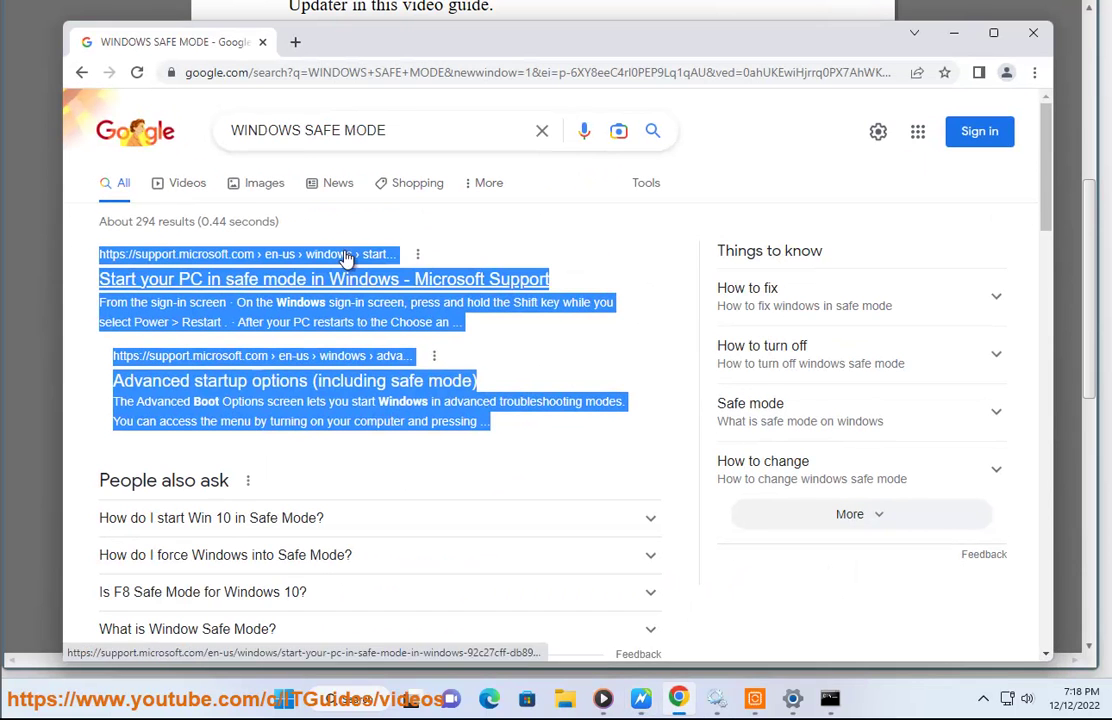
{"action": "left_click", "coordinate": [82, 72]}
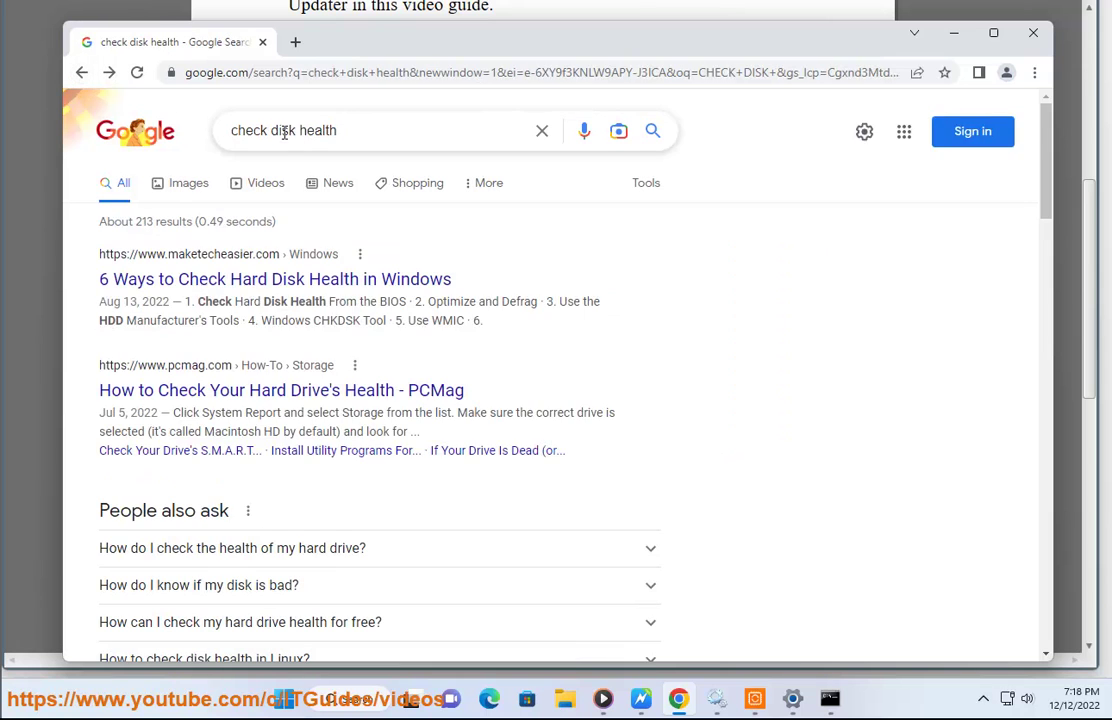
{"action": "double_click", "coordinate": [283, 130]}
{"action": "type", "text": "CPU"}
{"action": "key", "text": "Return"}
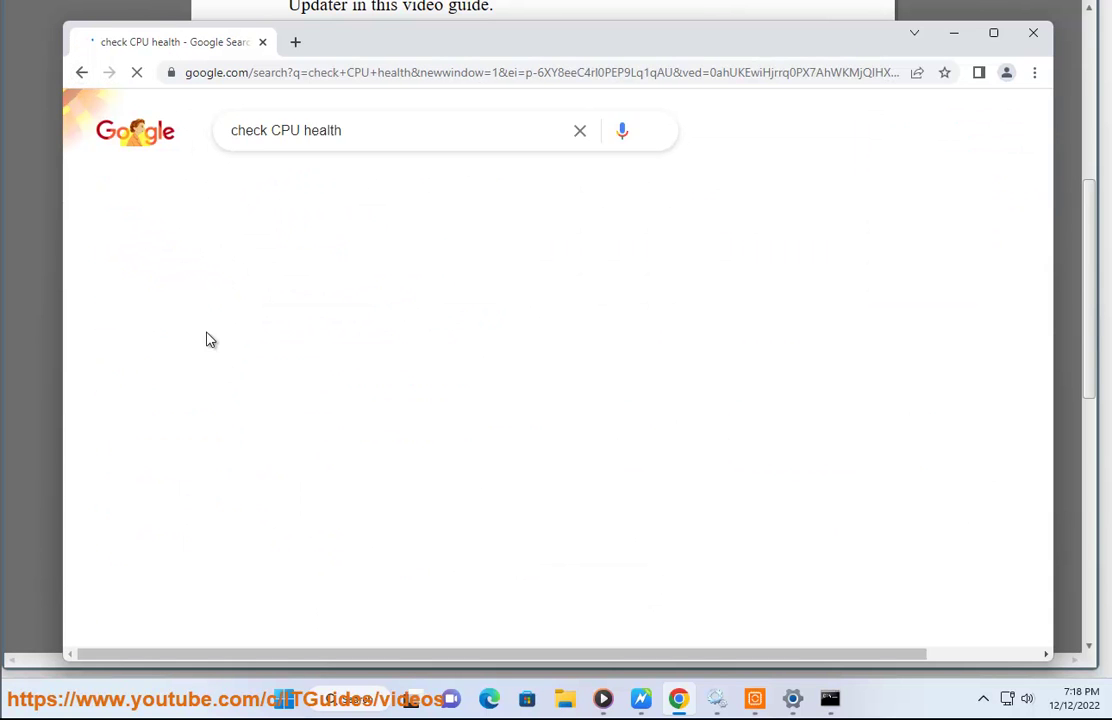
{"action": "double_click", "coordinate": [280, 133]}
{"action": "key", "text": "BackSpace"}
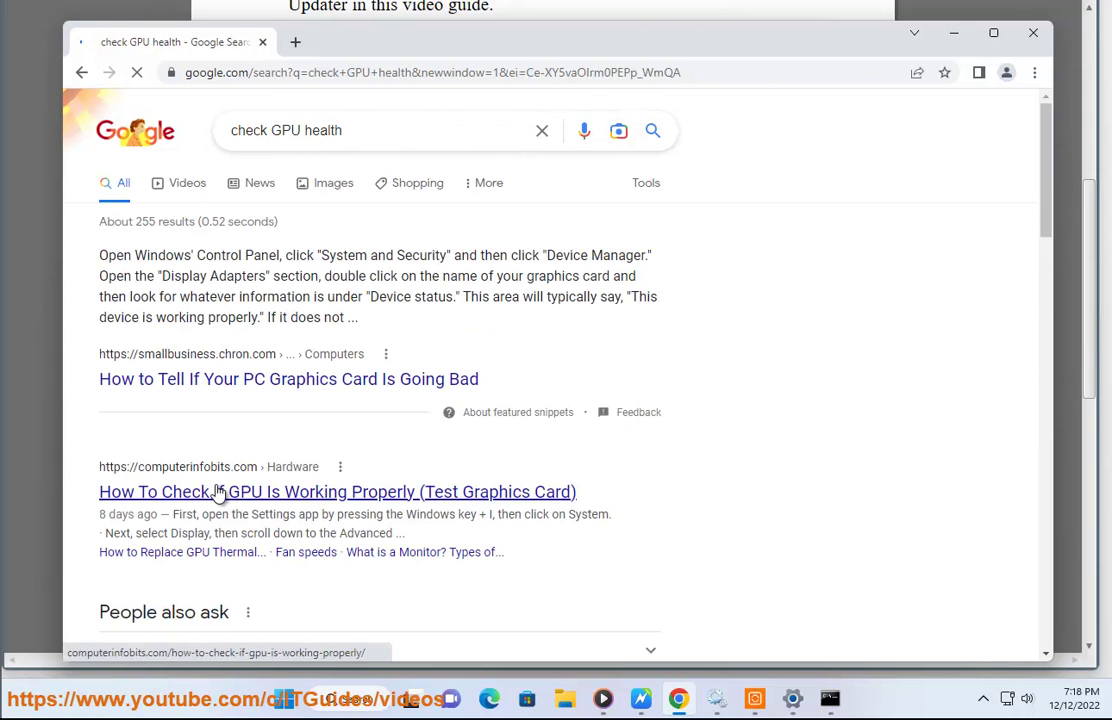
{"action": "double_click", "coordinate": [281, 133]}
{"action": "type", "text": "RAM"}
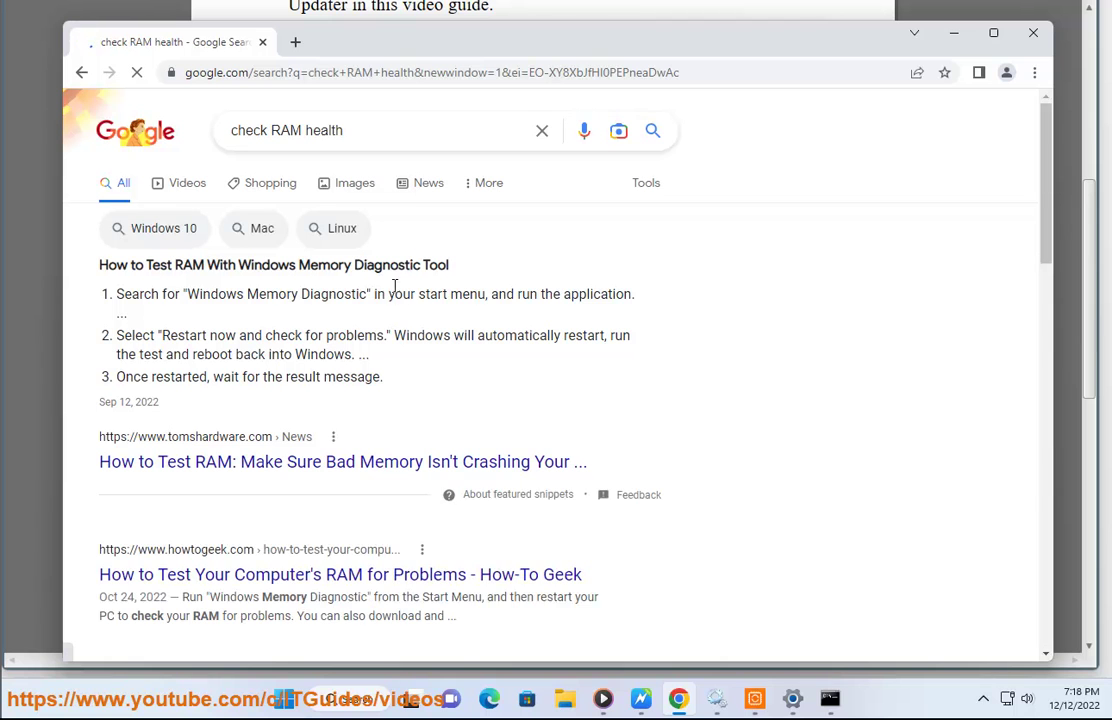
Launch Windows Memory Diagnostic from Start search, cancel it, and return to the guide
{"action": "double_click", "coordinate": [388, 265]}
{"action": "key", "text": "super"}
{"action": "type", "text": "DIA"}
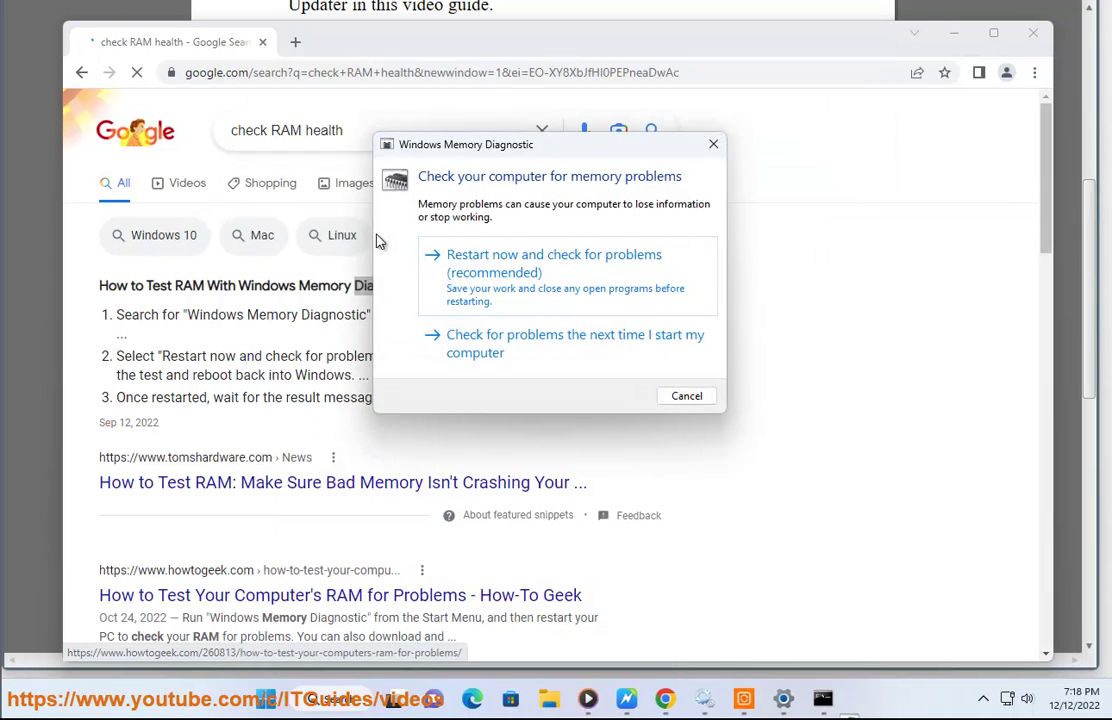
{"action": "left_click", "coordinate": [700, 396]}
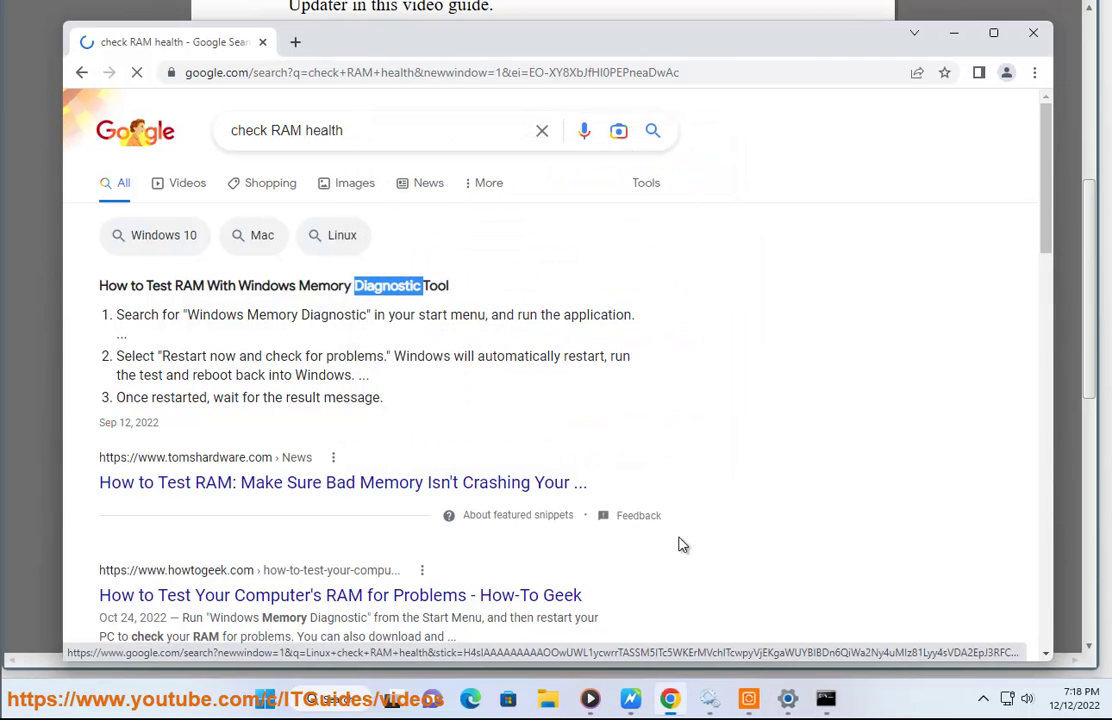
{"action": "key", "text": "alt+Tab"}
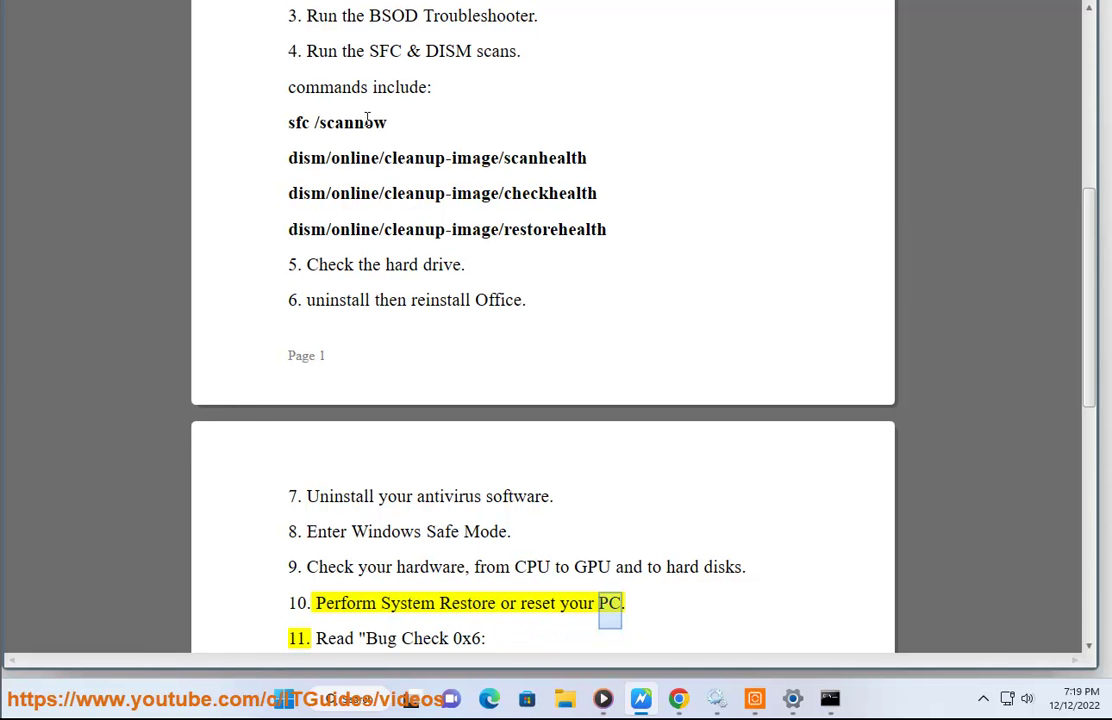
In Control Panel's Backup and Restore (Windows 7), refresh the list of other backups, then cancel and minimize
{"action": "key", "text": "super+s"}
{"action": "left_click", "coordinate": [365, 252]}
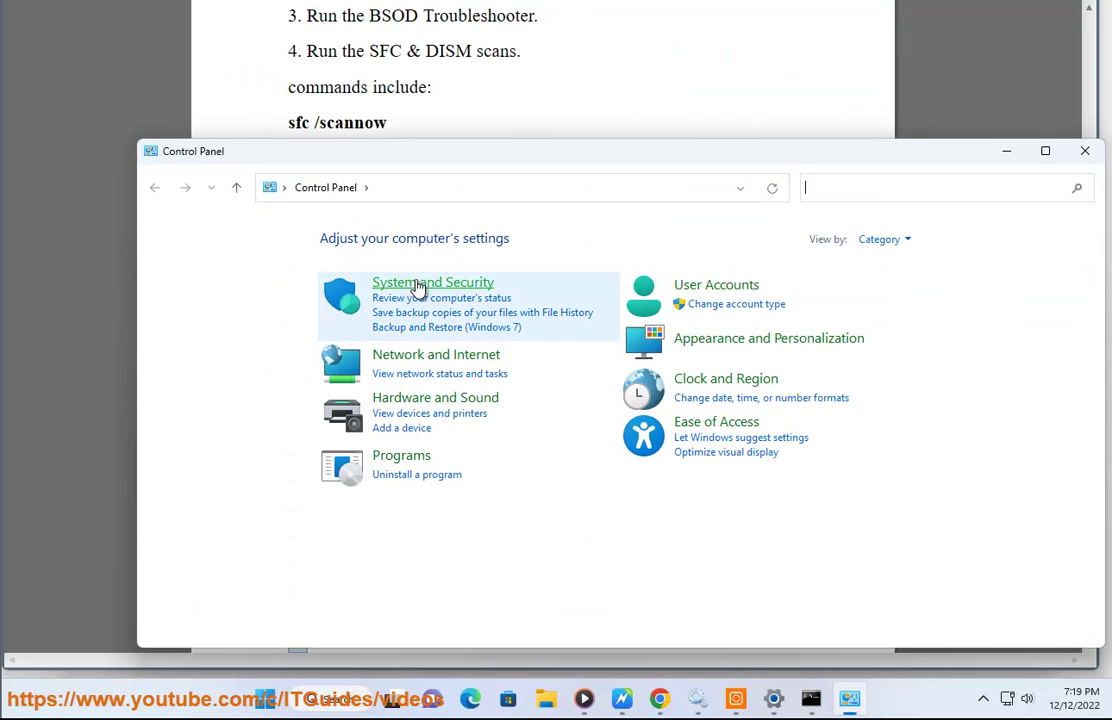
{"action": "left_click", "coordinate": [458, 328]}
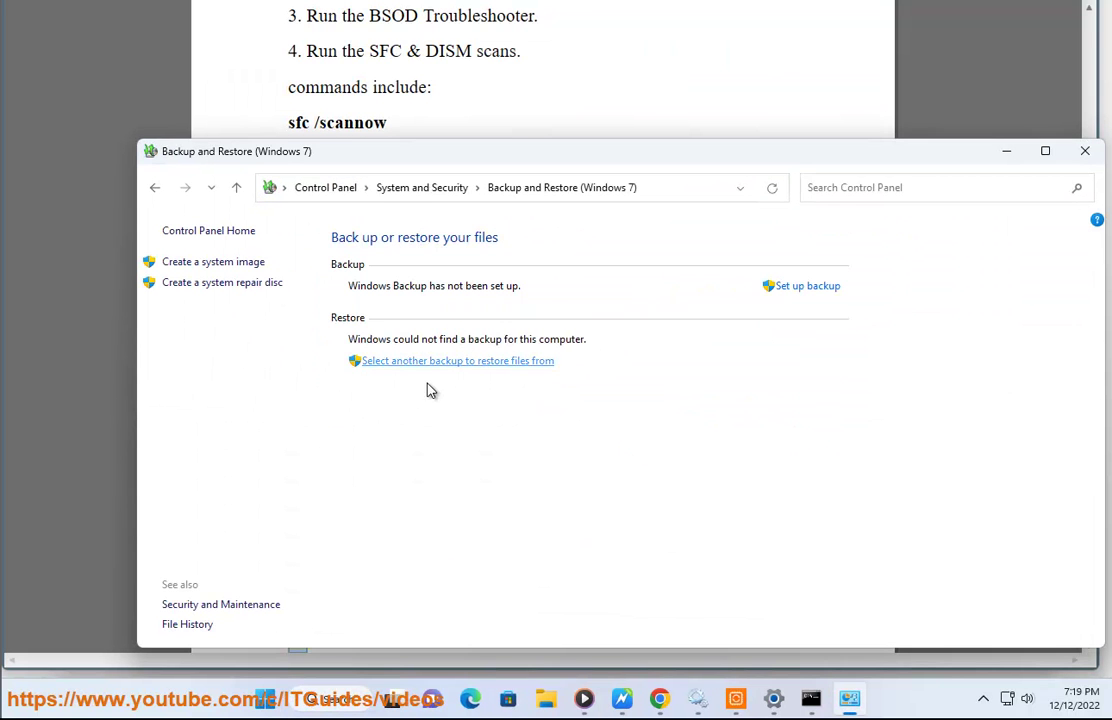
{"action": "left_click", "coordinate": [465, 361]}
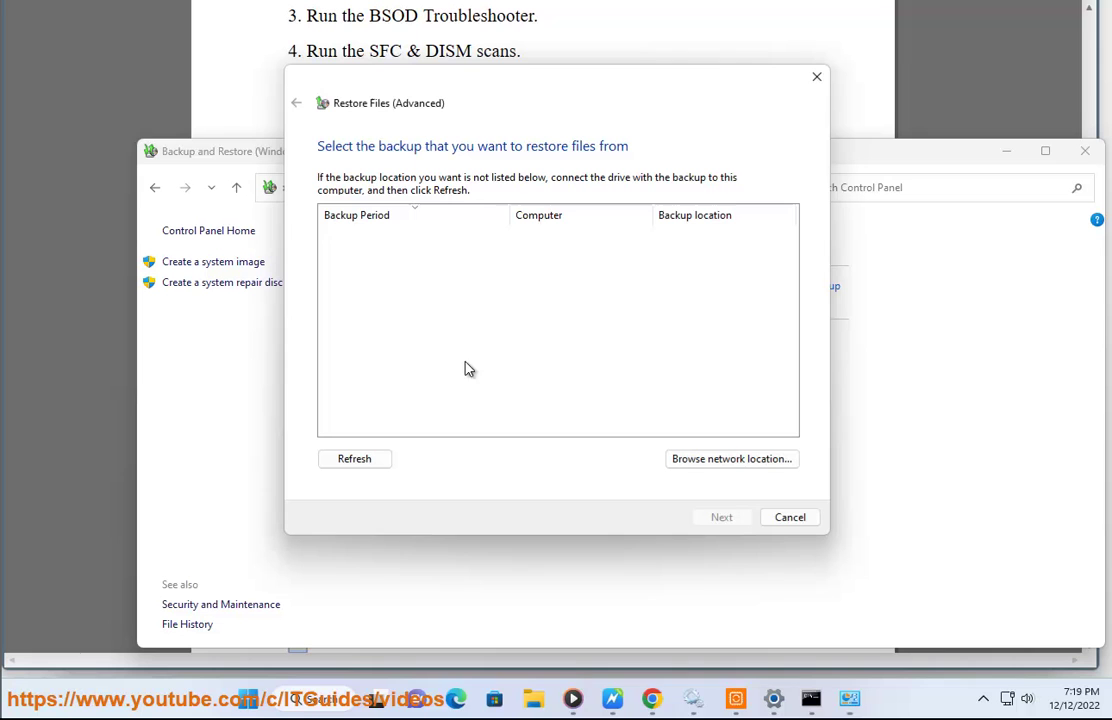
{"action": "left_click", "coordinate": [384, 458]}
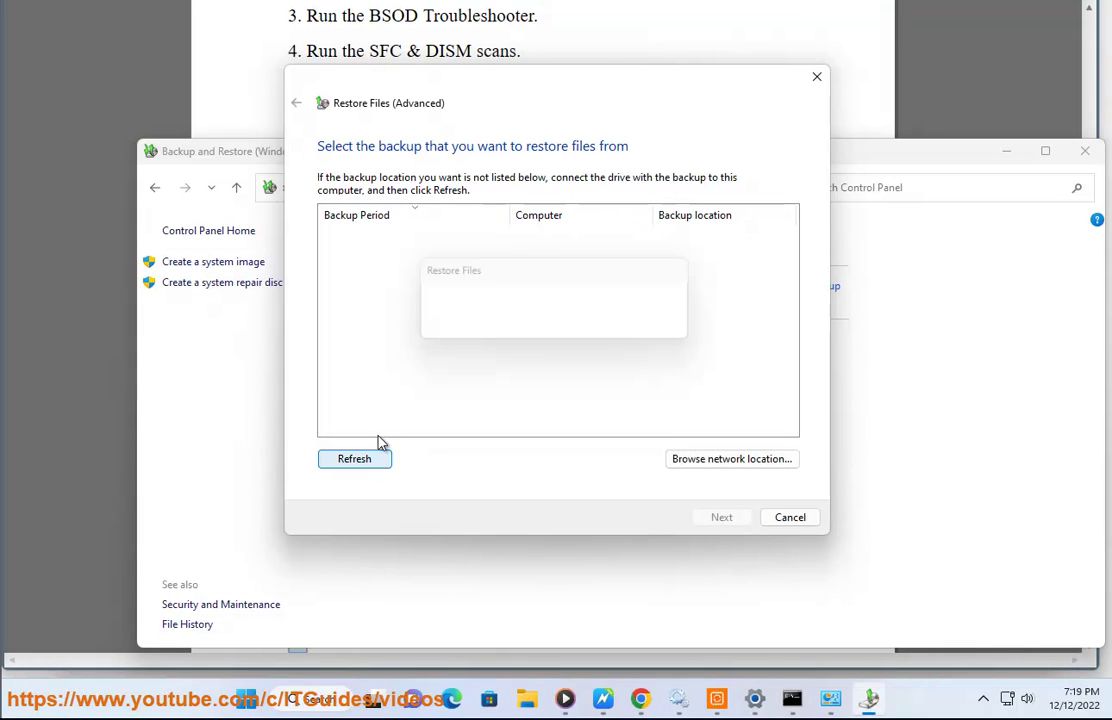
{"action": "left_click", "coordinate": [788, 517]}
{"action": "left_click", "coordinate": [1006, 152]}
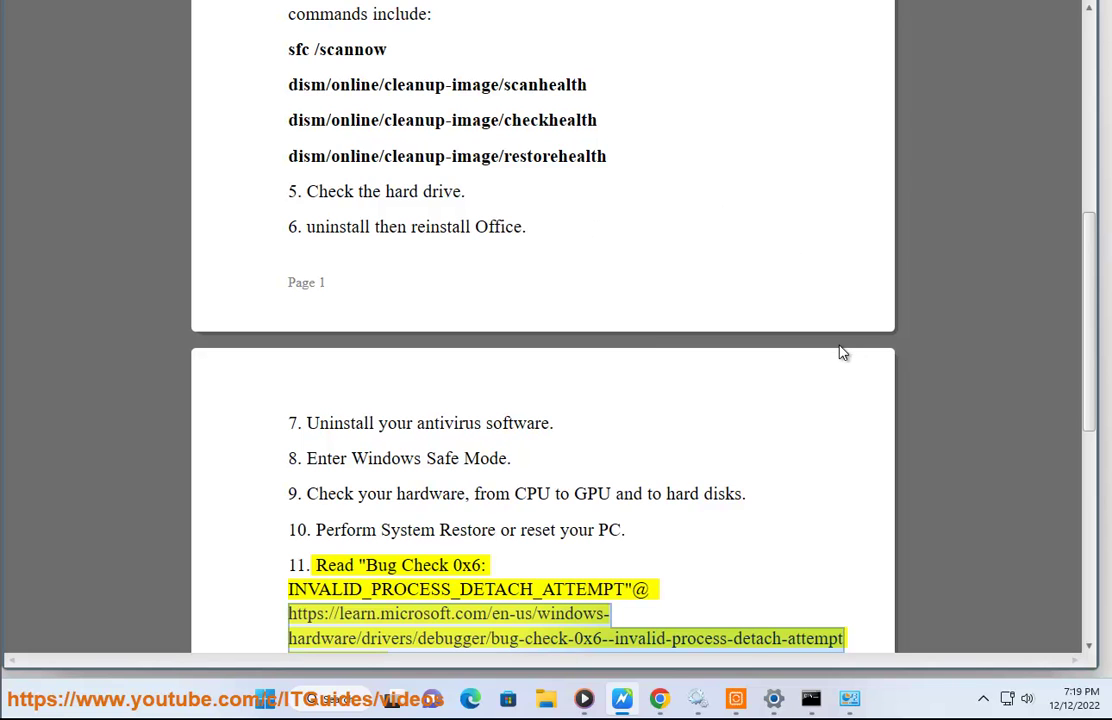
{"action": "scroll", "coordinate": [843, 353], "scroll_direction": "down", "scroll_amount": 1}
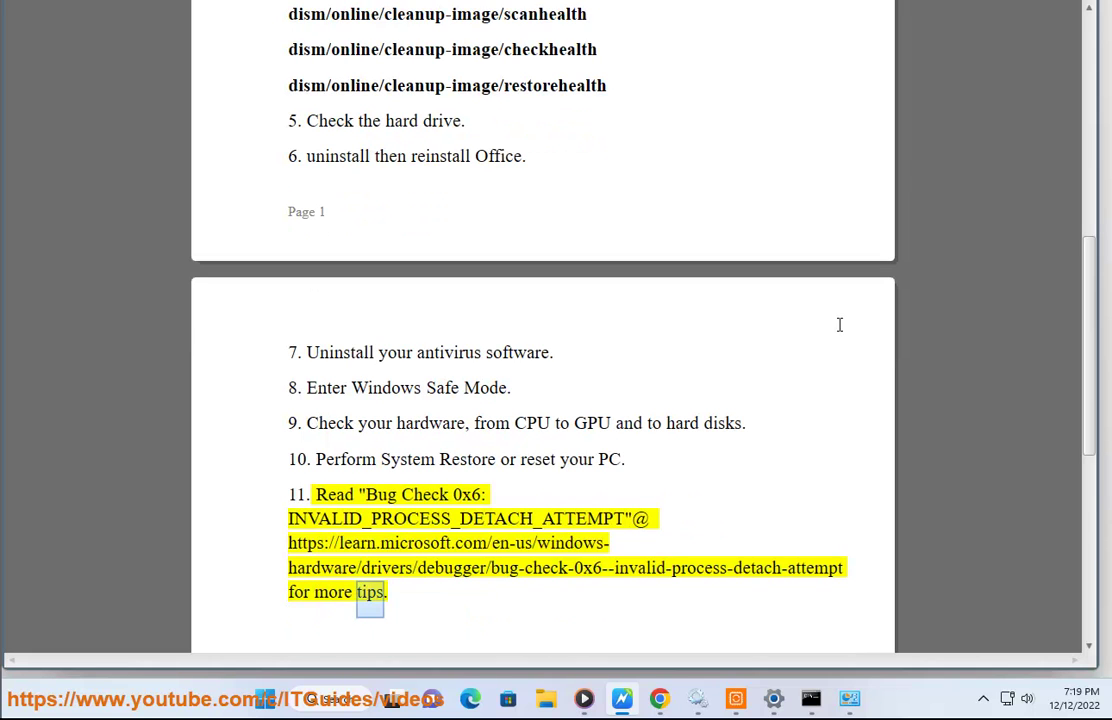